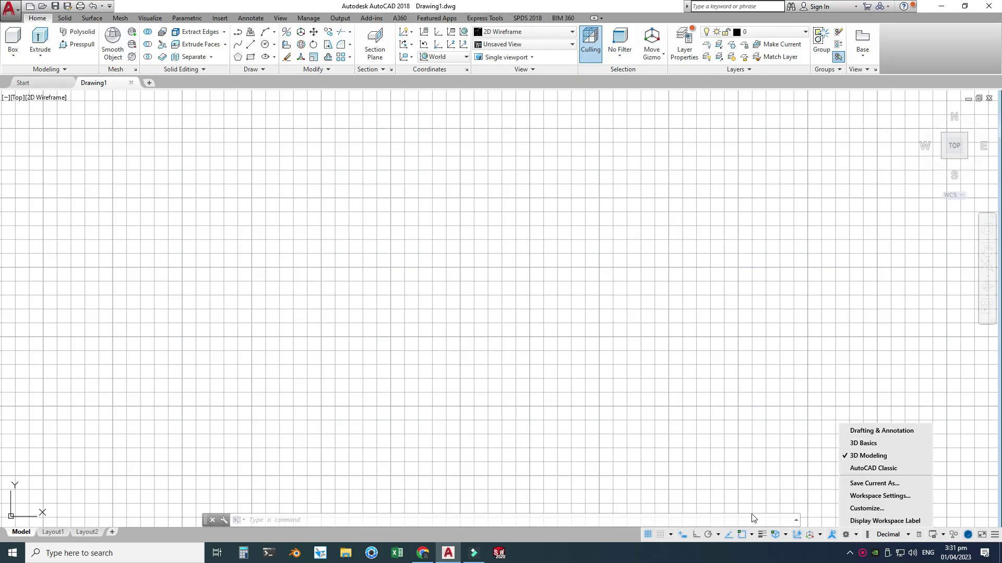
Turn the grid display off with the status-bar Grid toggle, leaving a blank top-view canvas.
{"action": "left_click", "coordinate": [647, 534]}
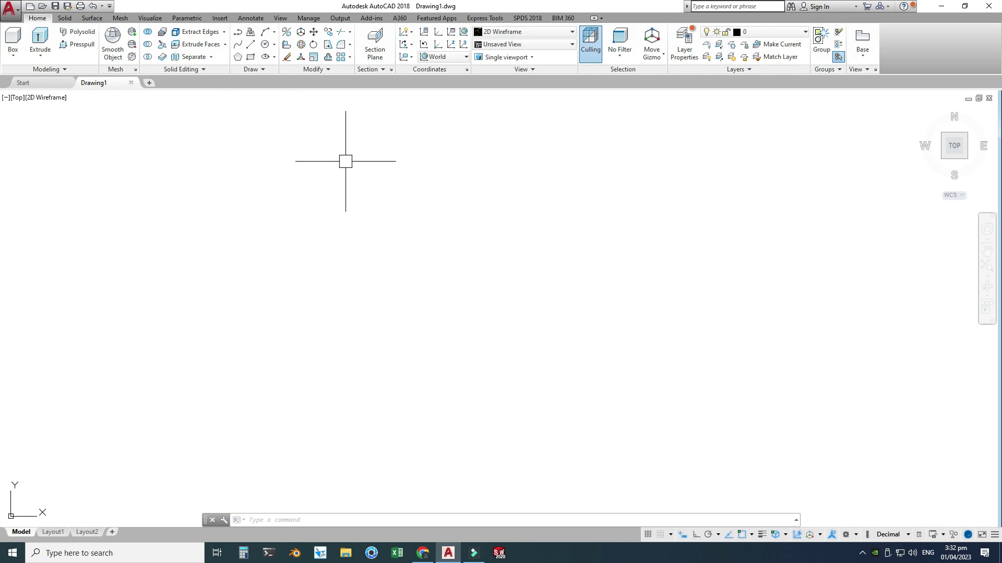
Switch to the SW Isometric view and stop showing the UCS icon at the origin.
{"action": "left_click", "coordinate": [524, 45]}
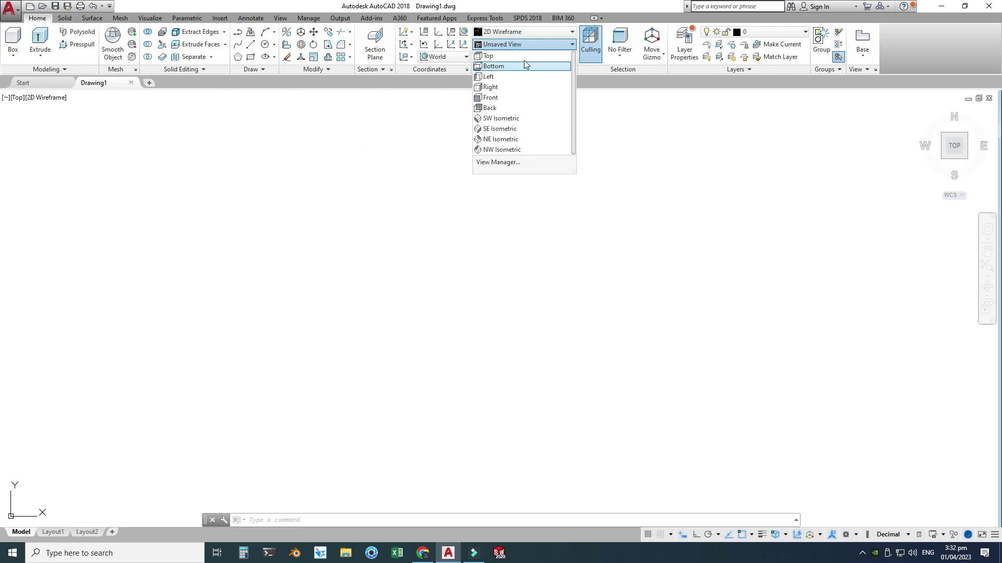
{"action": "left_click", "coordinate": [519, 119]}
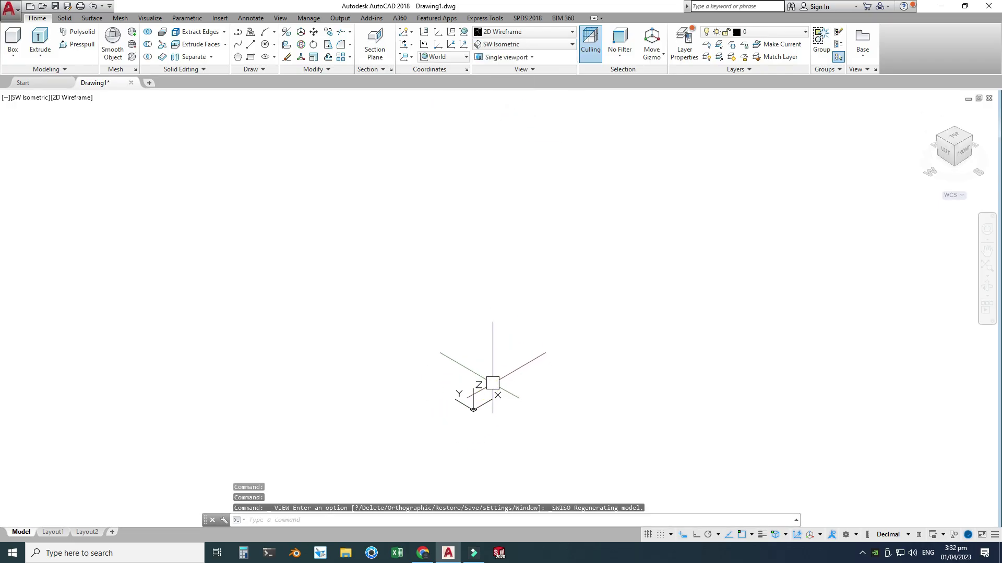
{"action": "right_click", "coordinate": [473, 407]}
{"action": "mouse_move", "coordinate": [492, 399]}
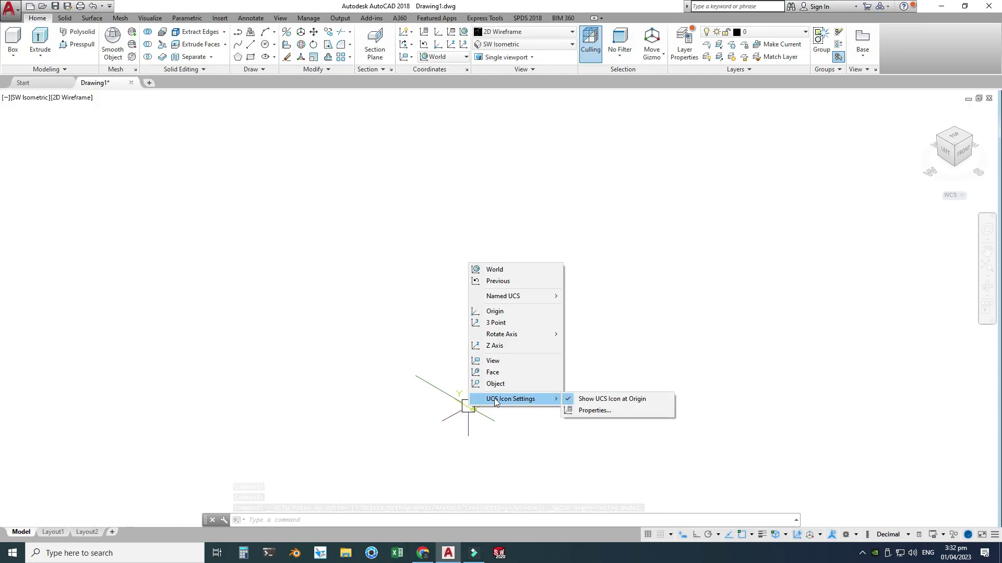
{"action": "left_click", "coordinate": [603, 399]}
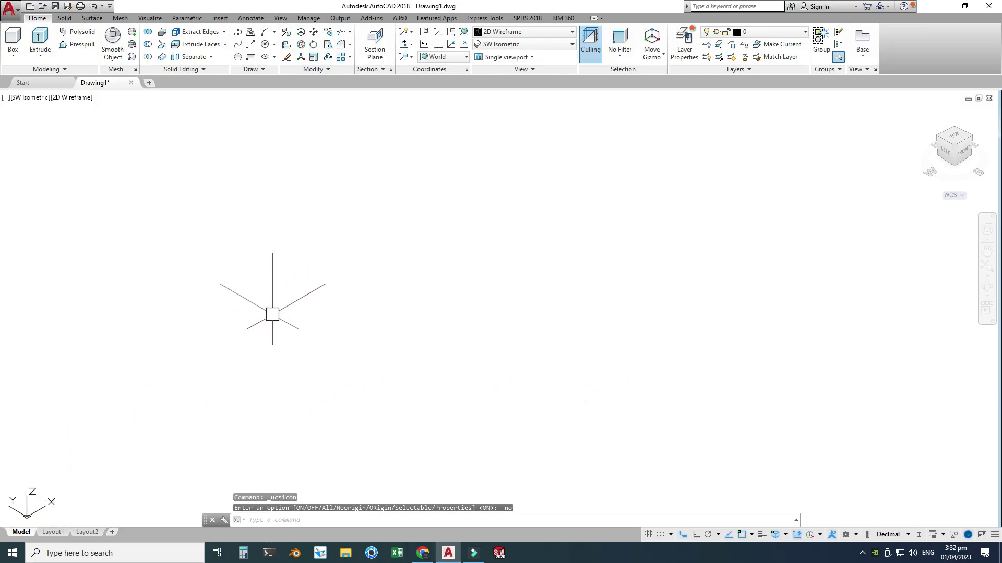
{"action": "left_click", "coordinate": [36, 57]}
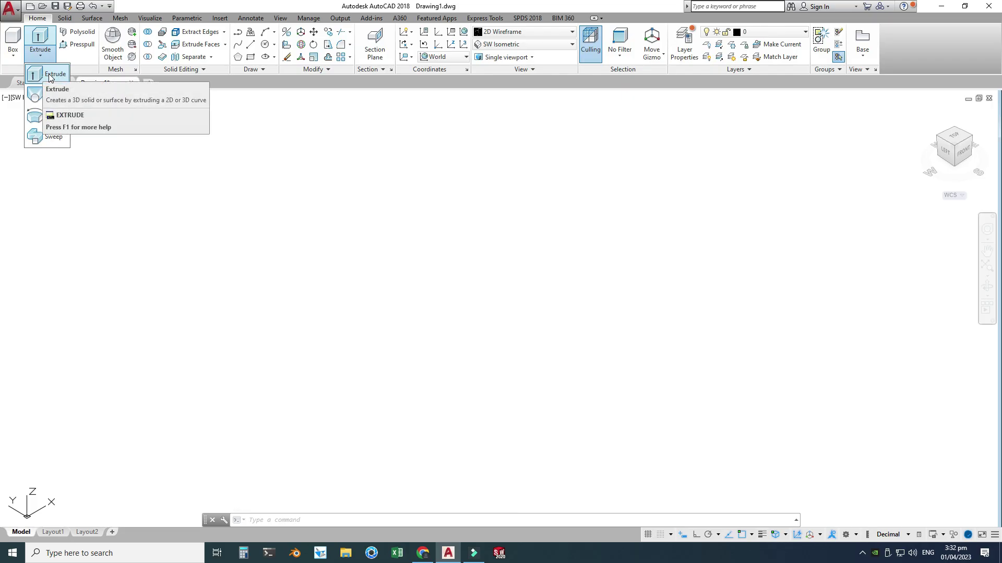
{"action": "left_click", "coordinate": [423, 553]}
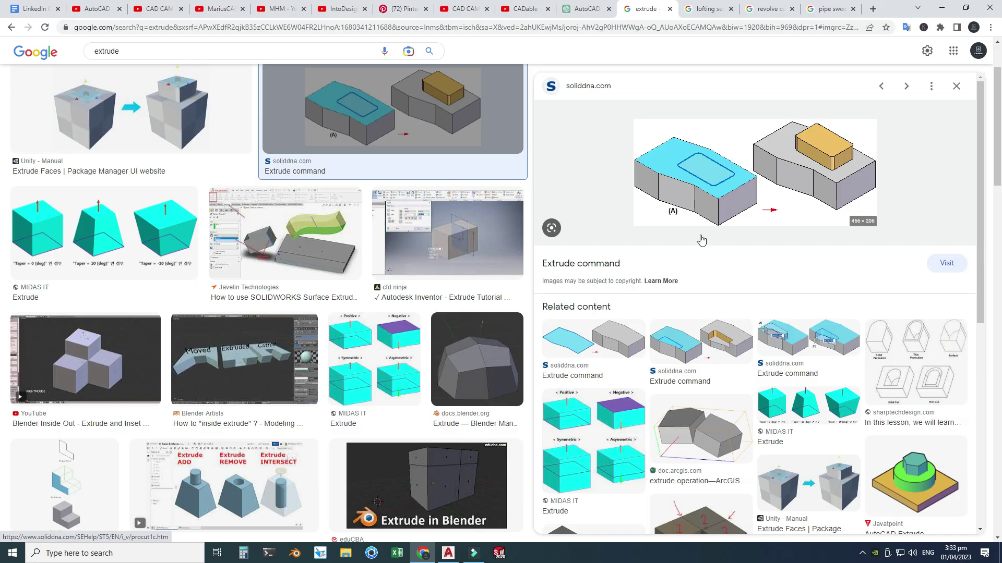
{"action": "left_click", "coordinate": [799, 406]}
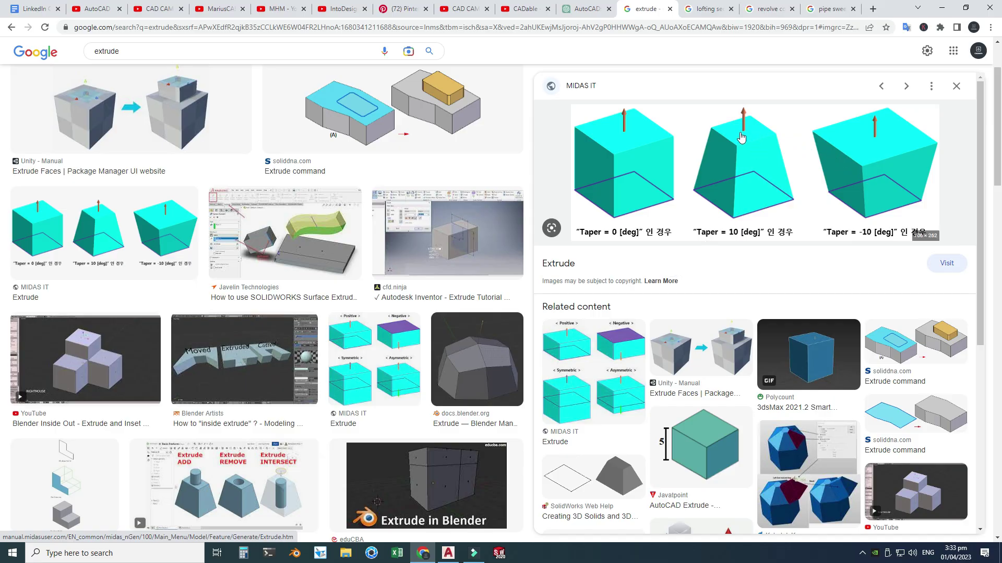
{"action": "left_click", "coordinate": [448, 553]}
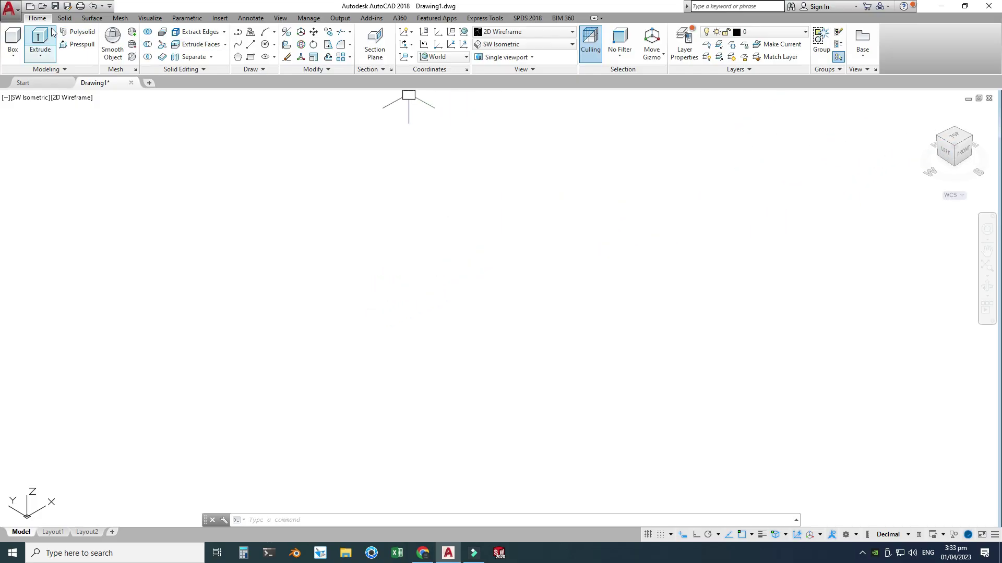
Start the outline with line edges of 10, 15 and 10 units.
{"action": "left_click", "coordinate": [238, 32]}
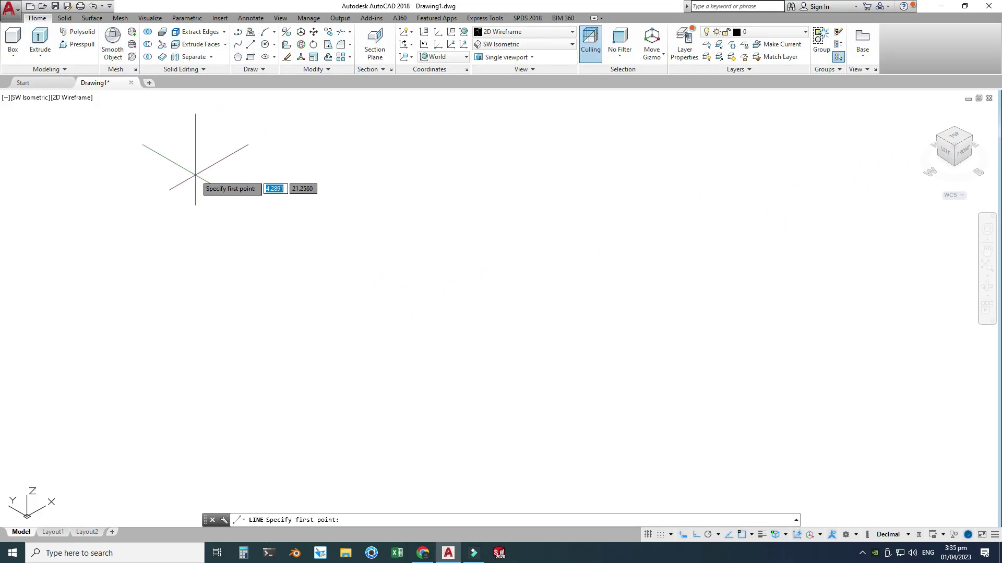
{"action": "left_click", "coordinate": [180, 166]}
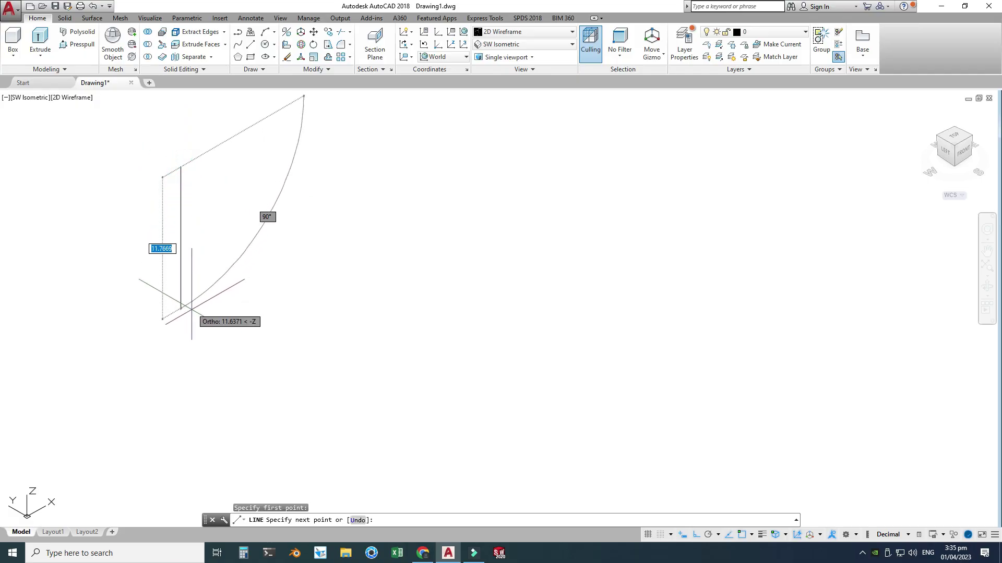
{"action": "type", "text": "10"}
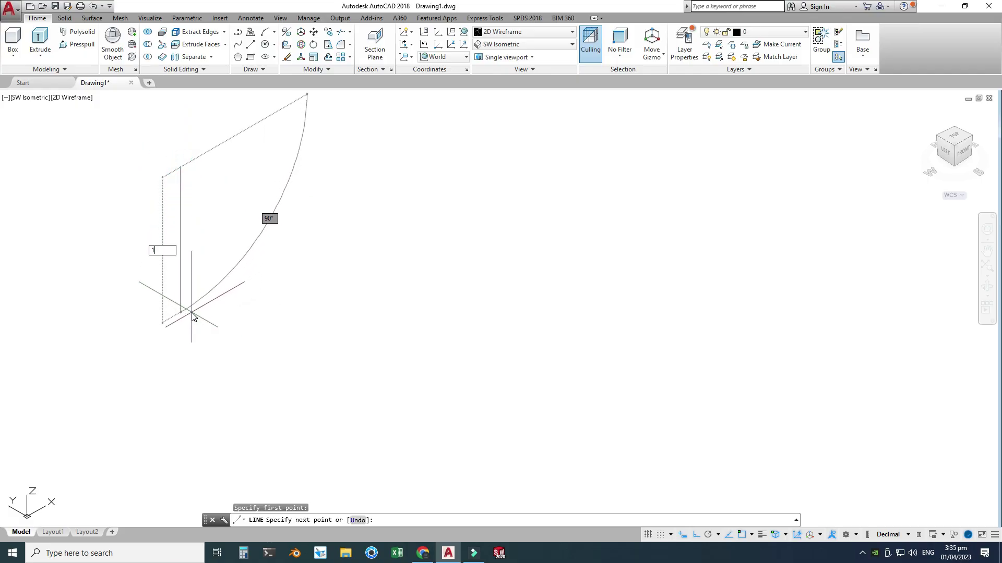
{"action": "key", "text": "Return"}
{"action": "type", "text": "15"}
{"action": "key", "text": "Return"}
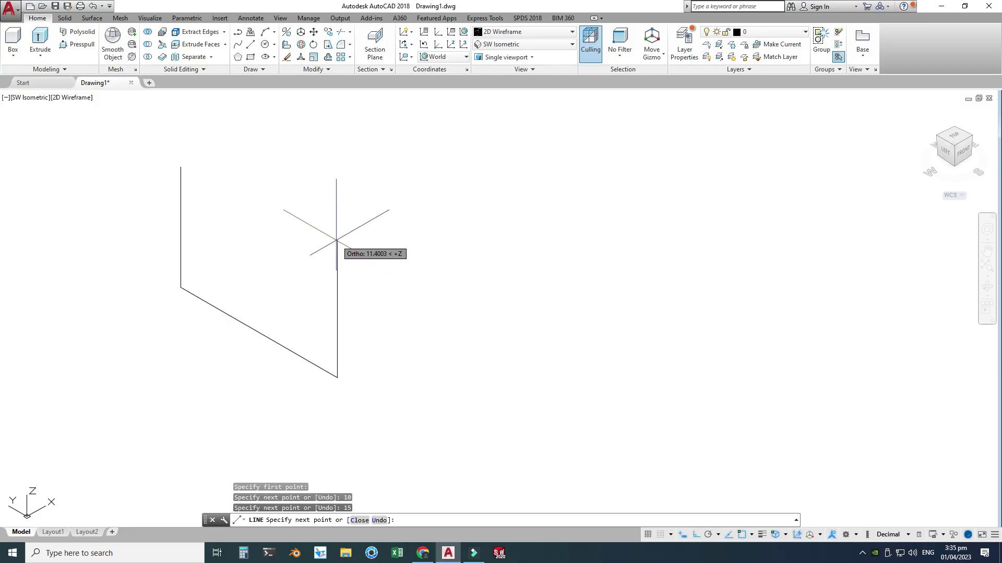
{"action": "type", "text": "10"}
{"action": "key", "text": "Return"}
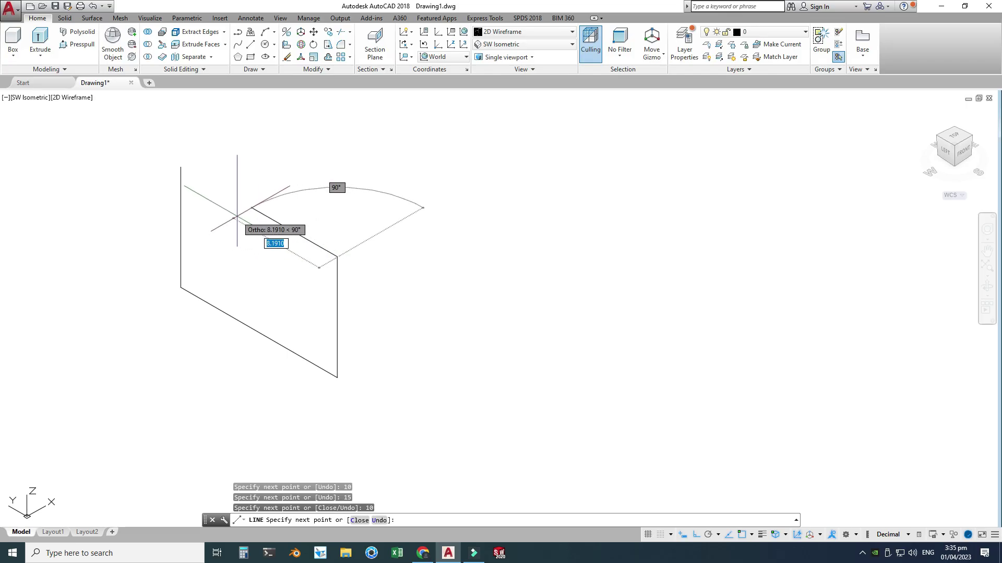
Add the 6-unit top edge and the 4, 4, 4-unit notch, closing back at the start point.
{"action": "type", "text": "6"}
{"action": "key", "text": "Return"}
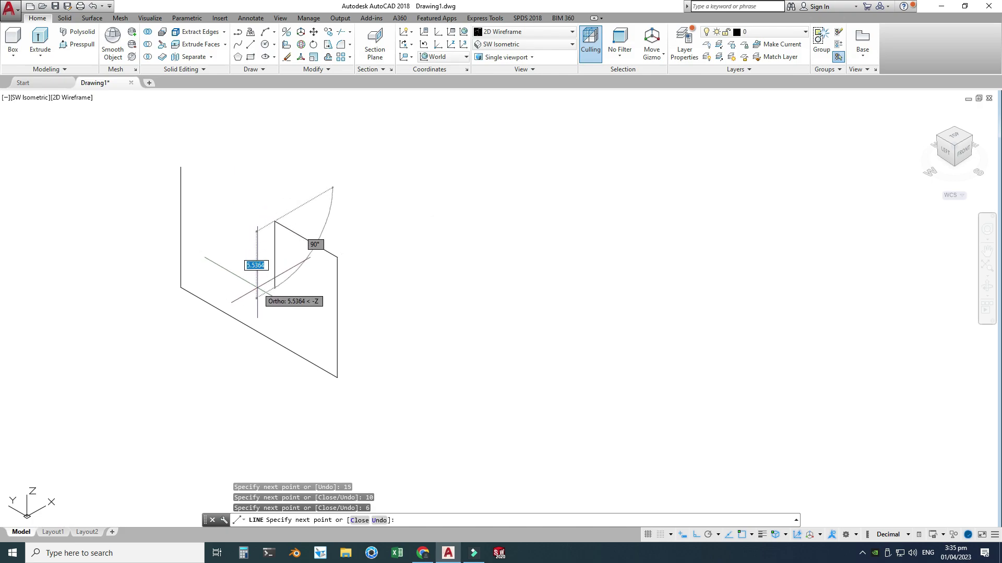
{"action": "type", "text": "4"}
{"action": "key", "text": "Return"}
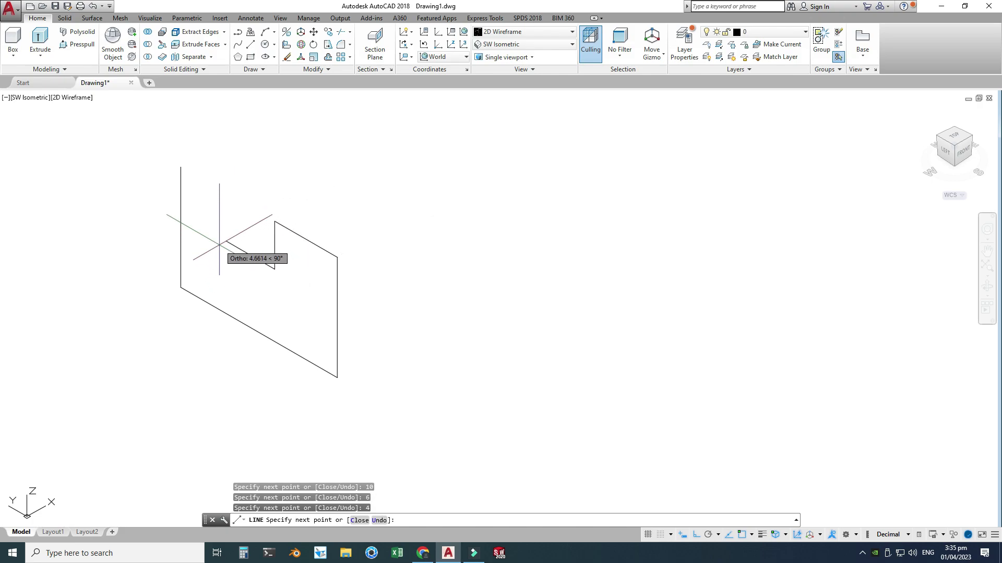
{"action": "type", "text": "4"}
{"action": "key", "text": "Return"}
{"action": "type", "text": "4"}
{"action": "key", "text": "Return"}
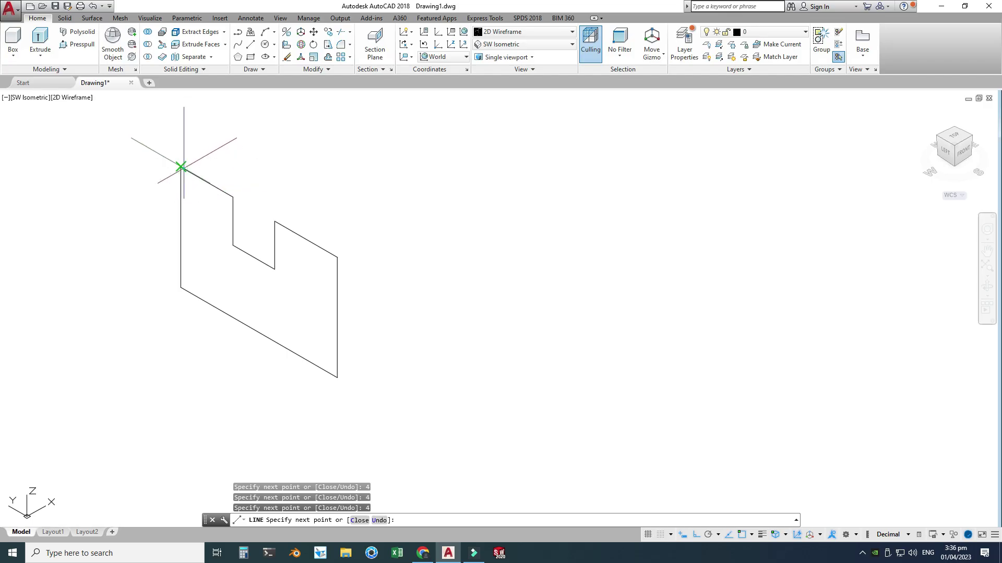
{"action": "left_click", "coordinate": [181, 167]}
{"action": "key", "text": "Escape"}
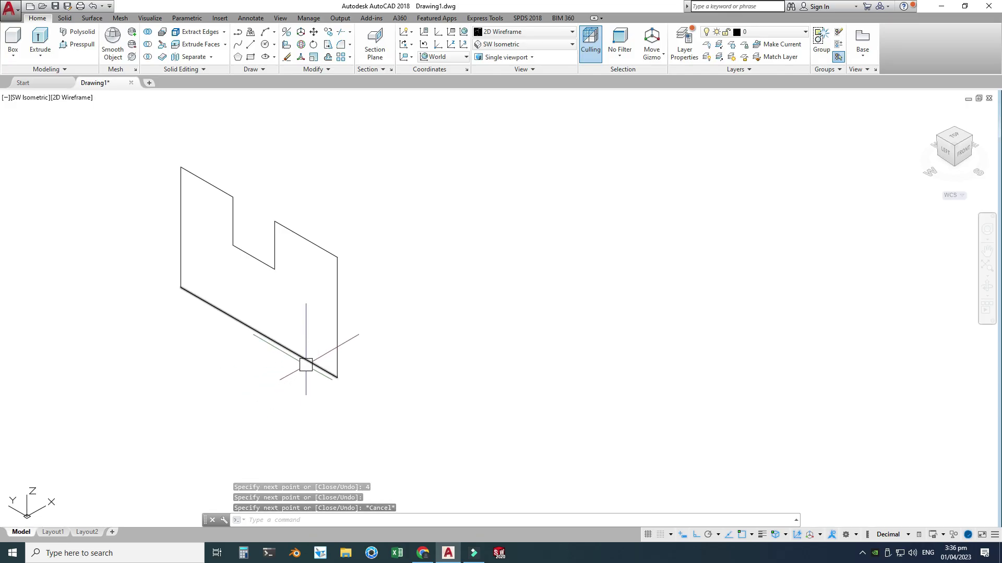
Select all eight outline lines and JOIN them into one polyline.
{"action": "left_click", "coordinate": [306, 361]}
{"action": "left_click", "coordinate": [180, 243]}
{"action": "left_click", "coordinate": [202, 179]}
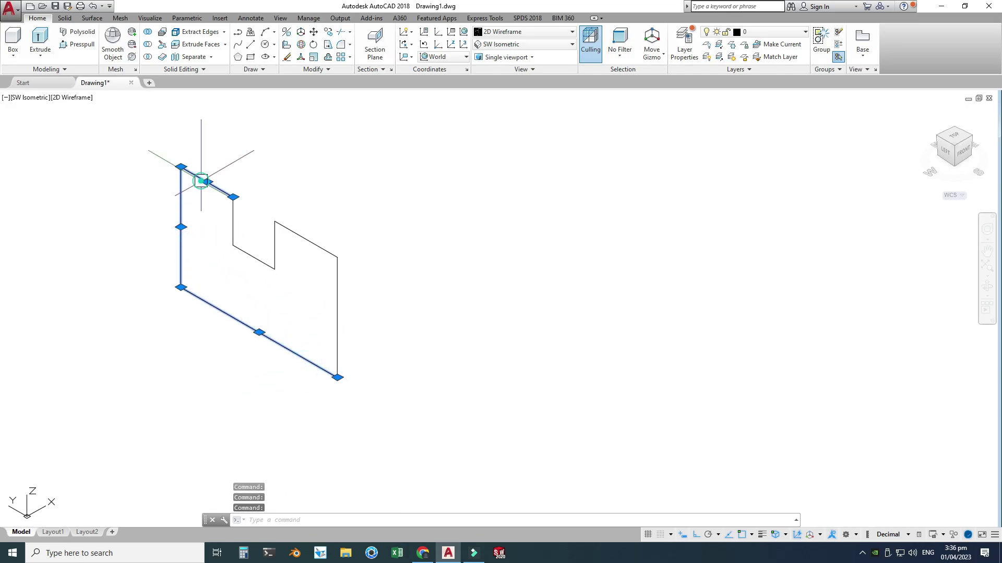
{"action": "left_click", "coordinate": [233, 219]}
{"action": "left_click", "coordinate": [248, 250]}
{"action": "left_click", "coordinate": [274, 230]}
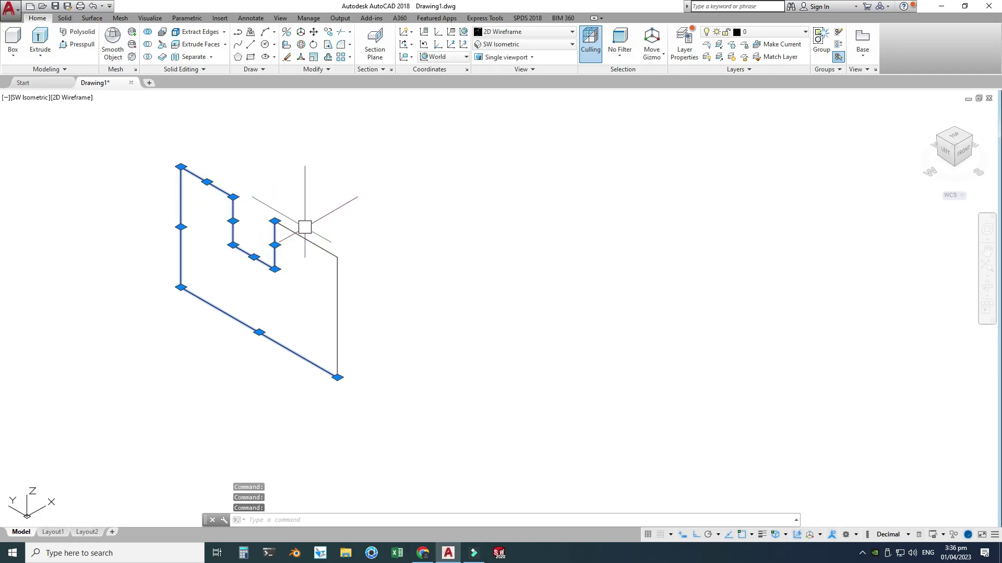
{"action": "left_click", "coordinate": [303, 238]}
{"action": "left_click", "coordinate": [338, 287]}
{"action": "left_click", "coordinate": [312, 519]}
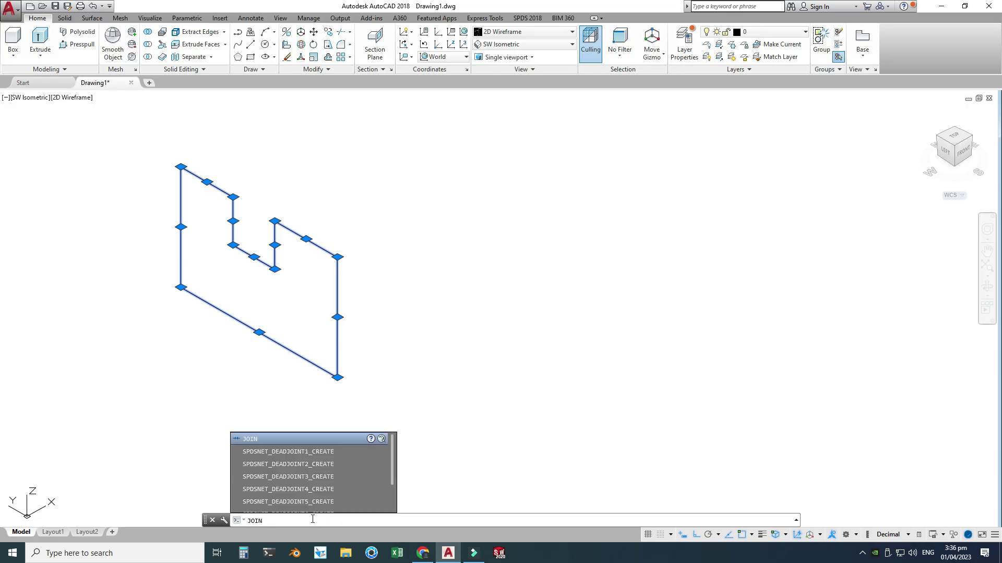
{"action": "key", "text": "Return"}
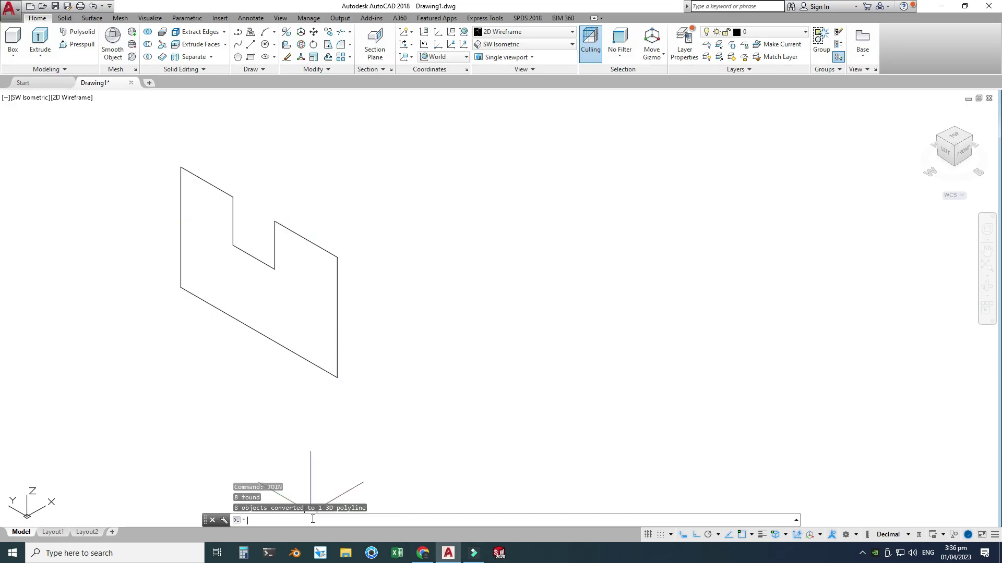
Select the joined outline to confirm it is now a single polyline.
{"action": "left_click", "coordinate": [235, 319]}
{"action": "key", "text": "Escape"}
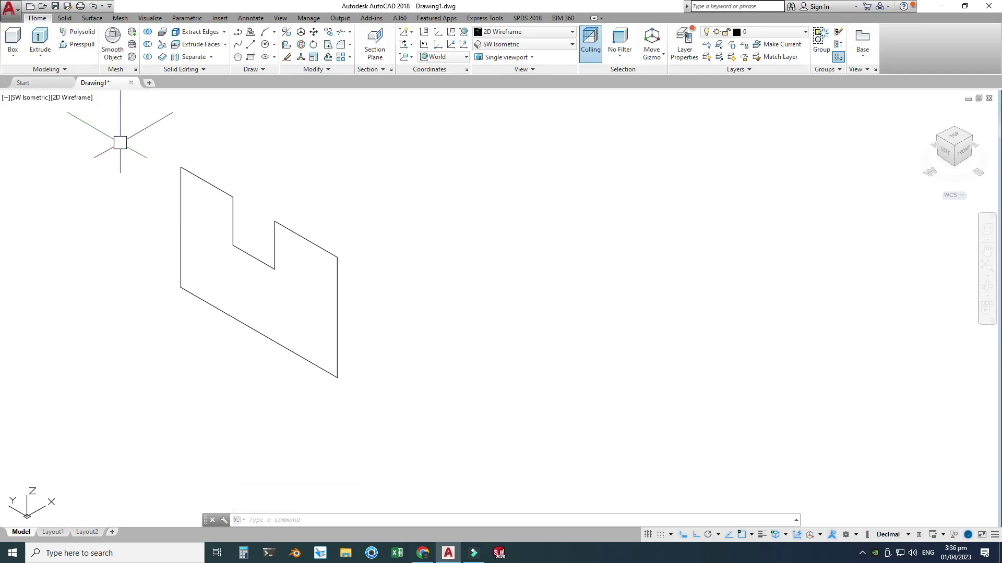
{"action": "left_click", "coordinate": [42, 52]}
Extrude the notched polyline to a height of 4 units.
{"action": "left_click", "coordinate": [49, 78]}
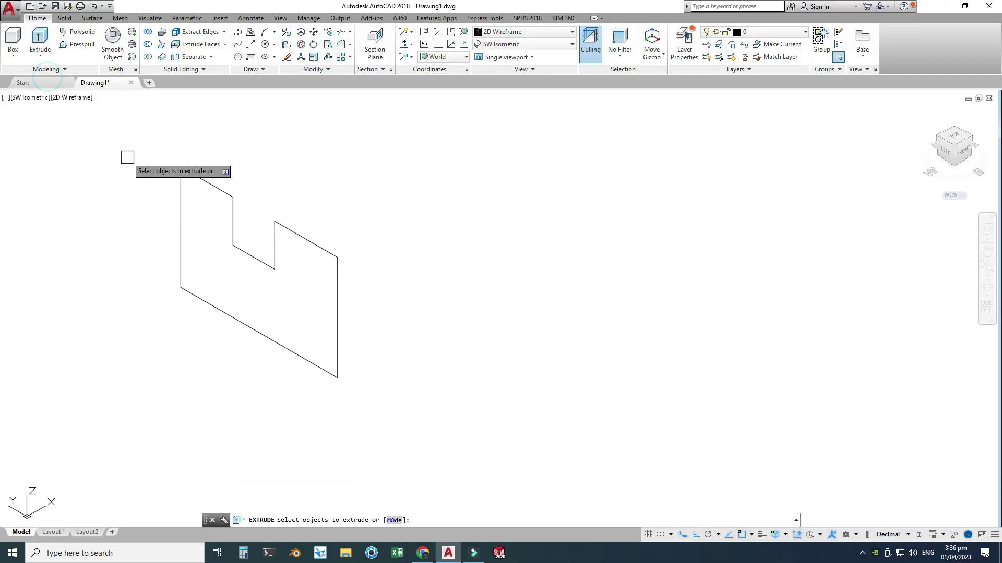
{"action": "left_click", "coordinate": [181, 188]}
{"action": "key", "text": "Return"}
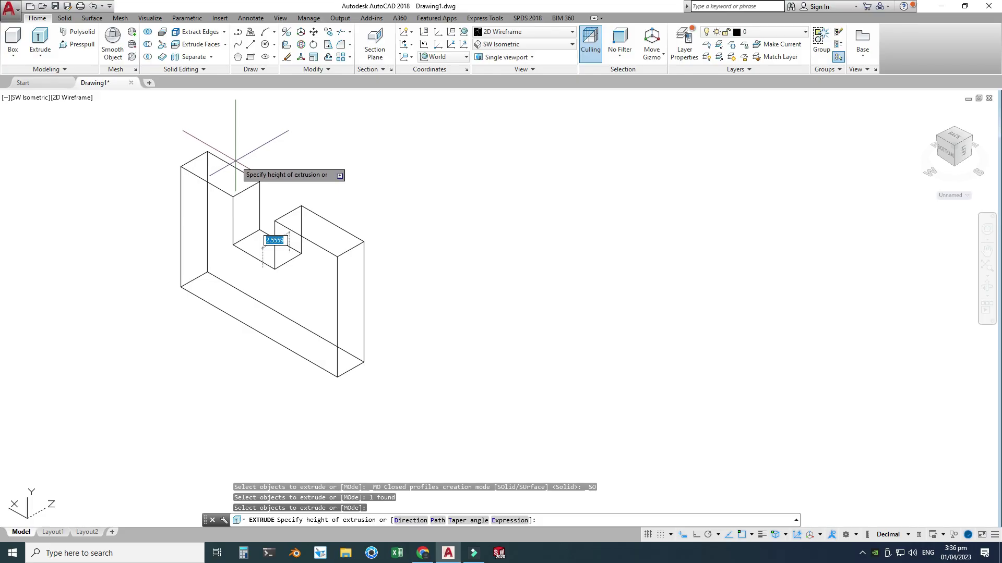
{"action": "type", "text": "4"}
{"action": "key", "text": "Return"}
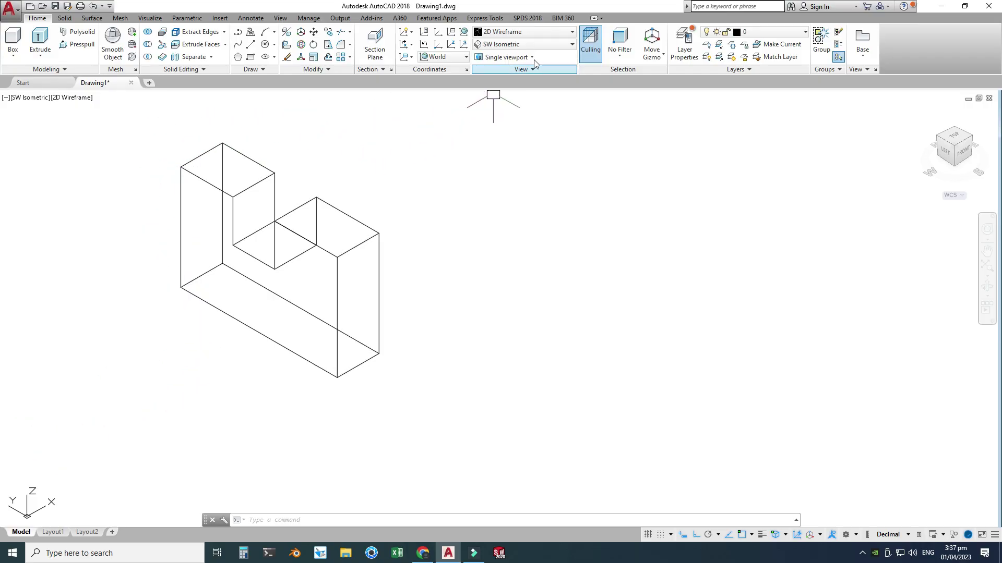
Set the visual style to Conceptual to shade the block.
{"action": "left_click", "coordinate": [538, 31]}
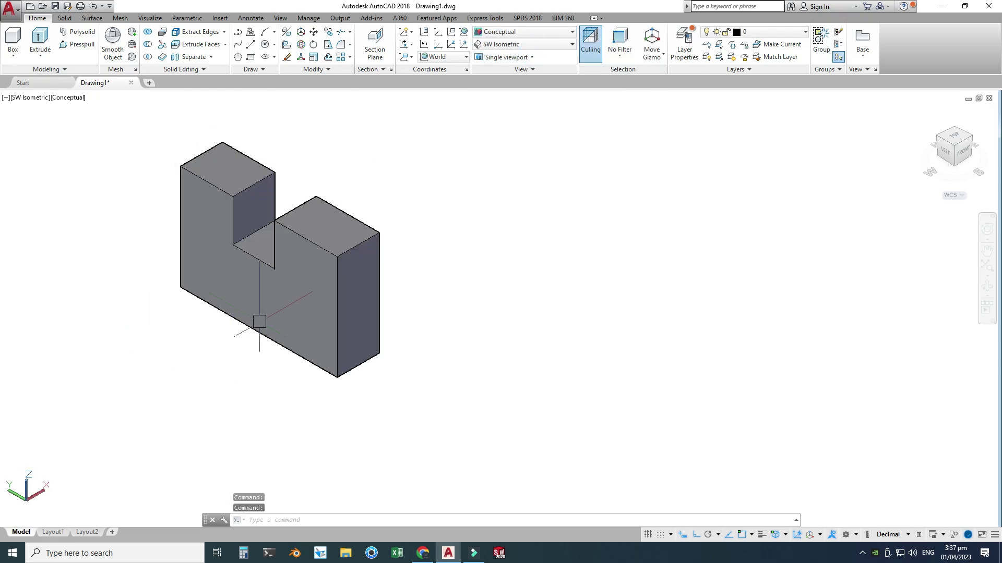
{"action": "scroll", "coordinate": [120, 219], "scroll_direction": "down", "scroll_amount": 2}
{"action": "scroll", "coordinate": [295, 172], "scroll_direction": "up", "scroll_amount": 2}
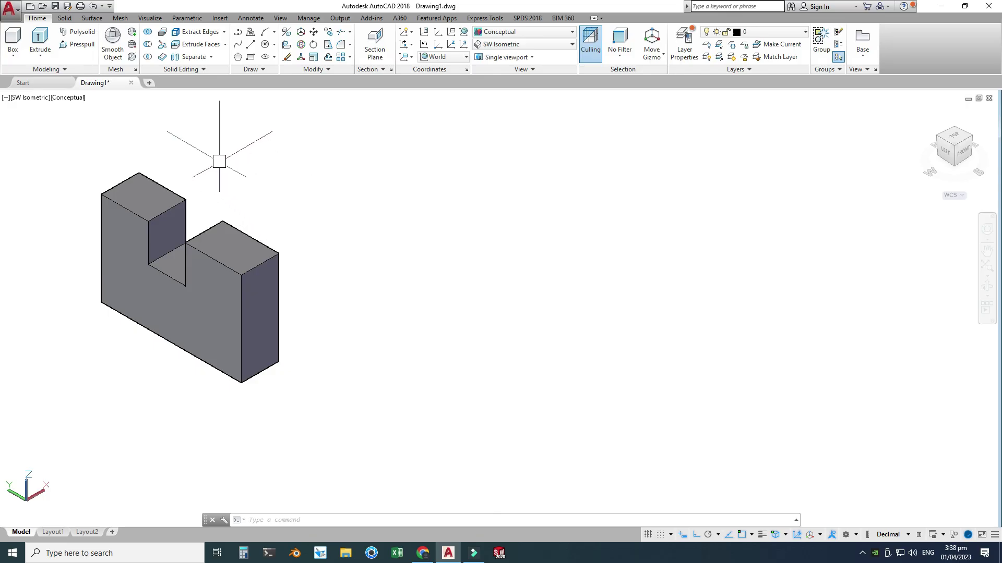
Draw an L-shaped profile from a slanted line and a vertical line.
{"action": "left_click", "coordinate": [250, 43]}
{"action": "left_click", "coordinate": [380, 237]}
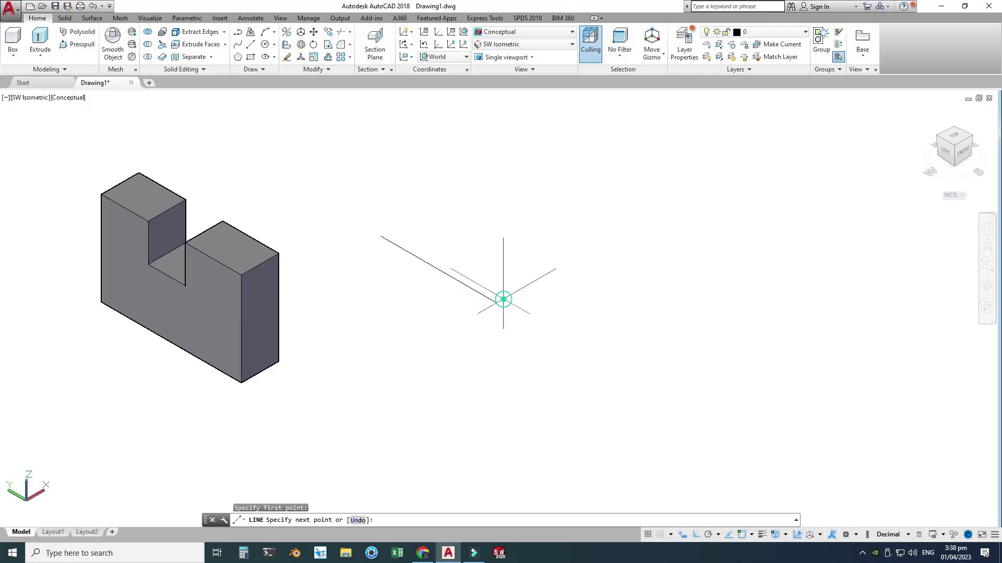
{"action": "left_click", "coordinate": [496, 302]}
{"action": "left_click", "coordinate": [496, 174]}
{"action": "key", "text": "Escape"}
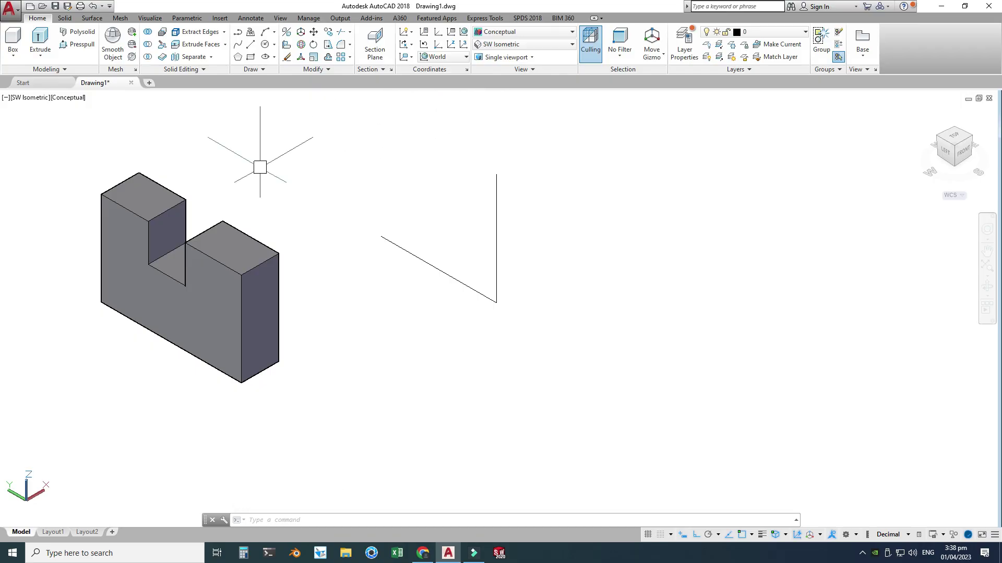
Start extruding both L-profile lines, then cancel the extrusion.
{"action": "left_click", "coordinate": [40, 54]}
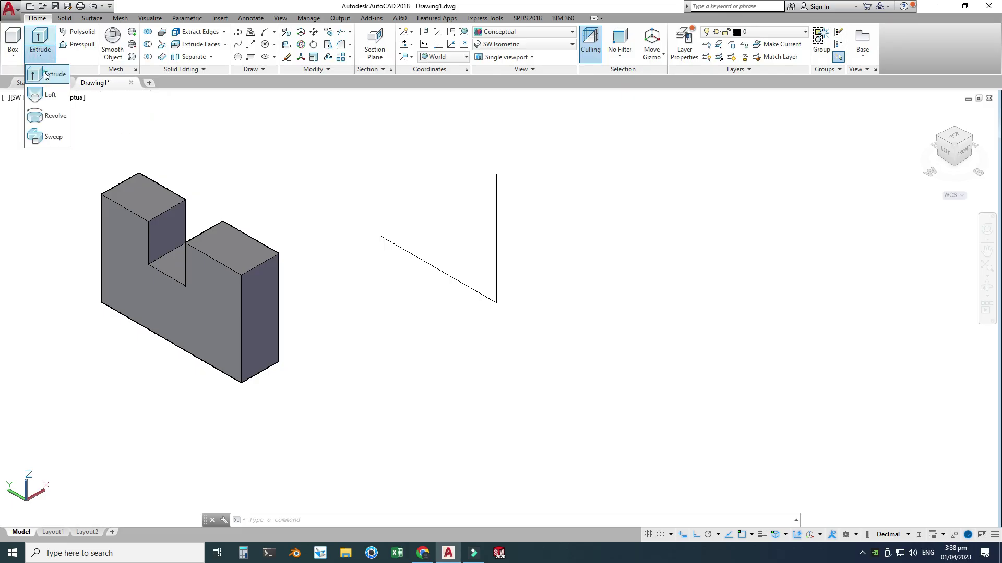
{"action": "left_click", "coordinate": [45, 73]}
{"action": "left_click", "coordinate": [451, 275]}
{"action": "left_click", "coordinate": [495, 256]}
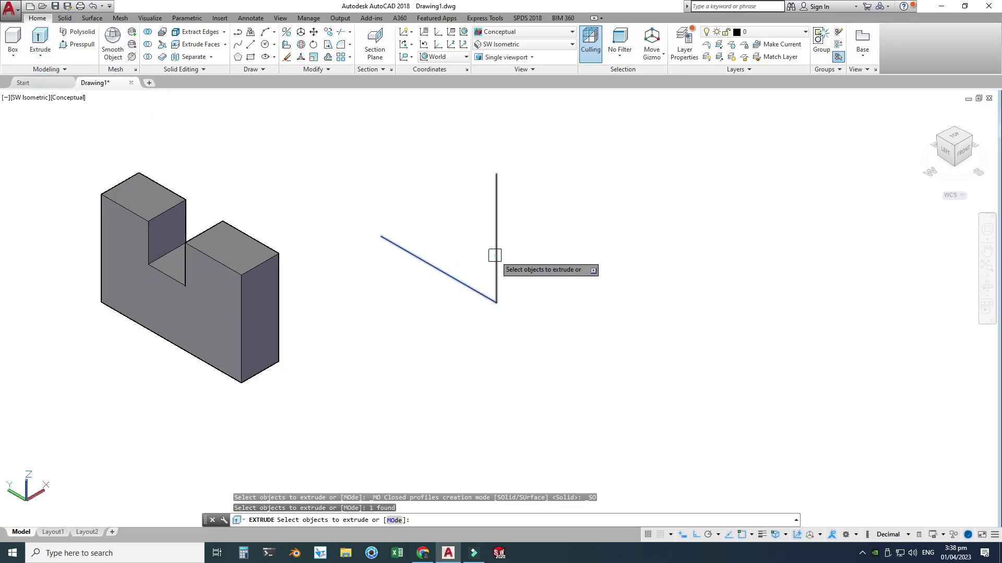
{"action": "key", "text": "Return"}
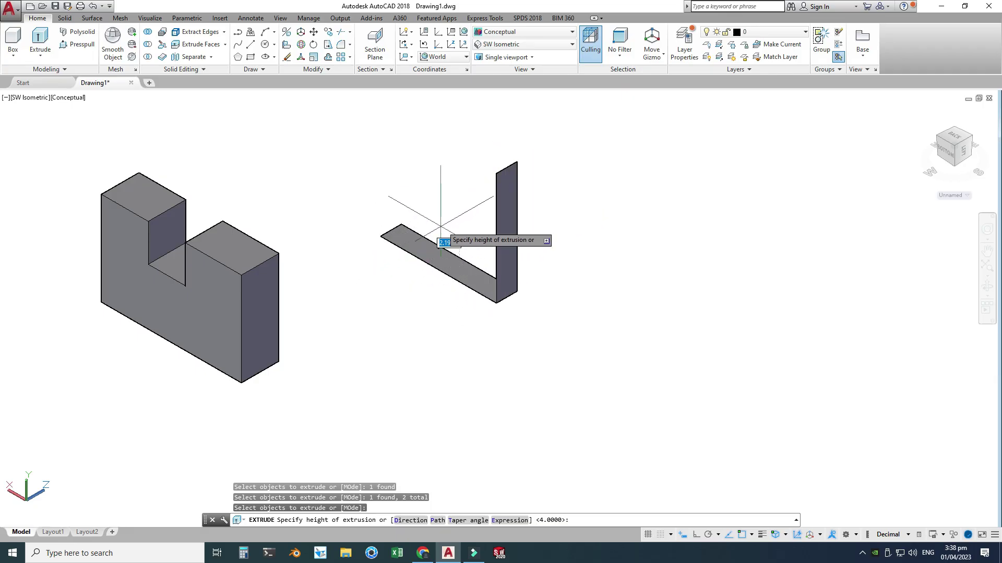
{"action": "key", "text": "Escape"}
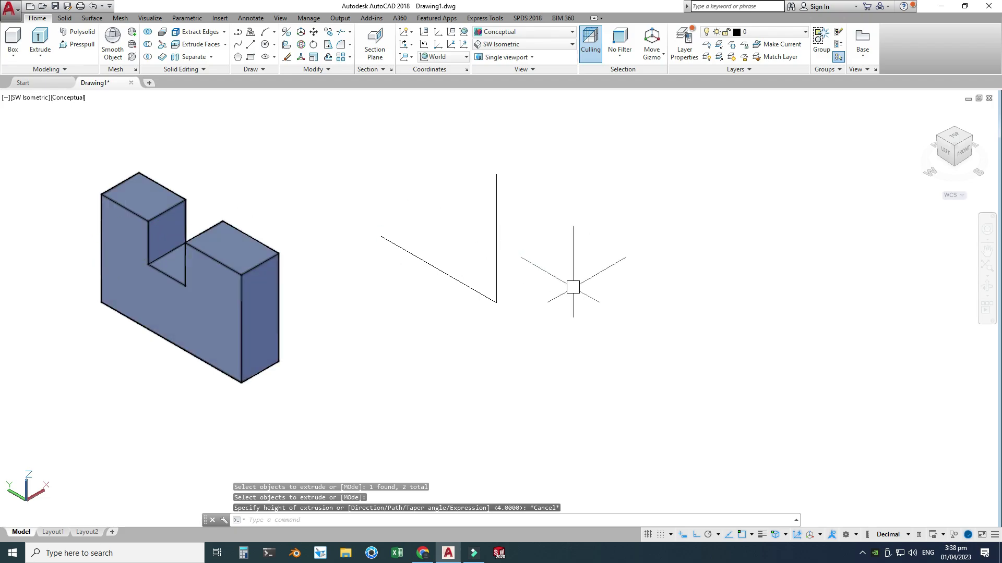
Window-select the two L-profile lines and delete them.
{"action": "left_click", "coordinate": [537, 376]}
{"action": "left_click", "coordinate": [464, 232]}
{"action": "key", "text": "Delete"}
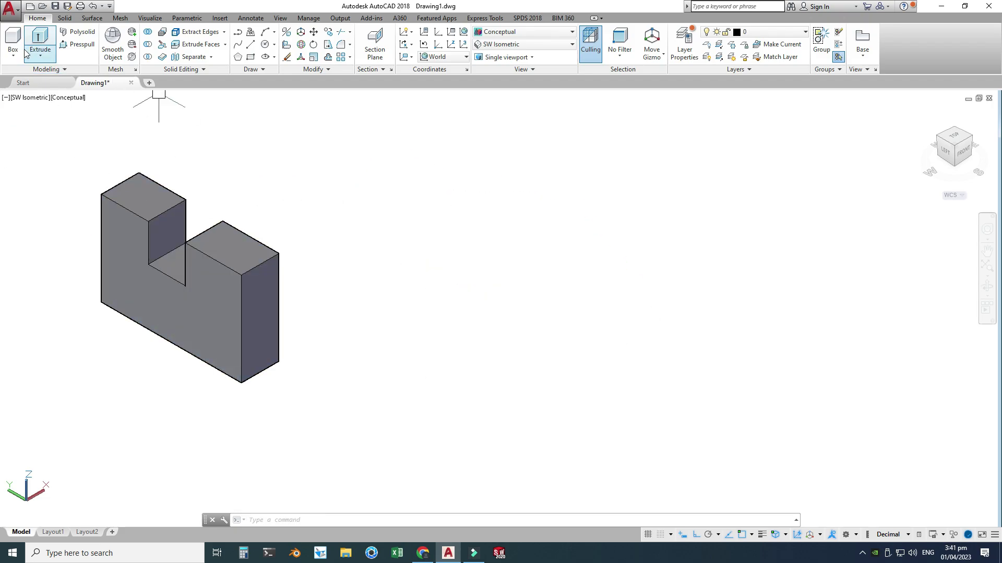
{"action": "left_click", "coordinate": [42, 55]}
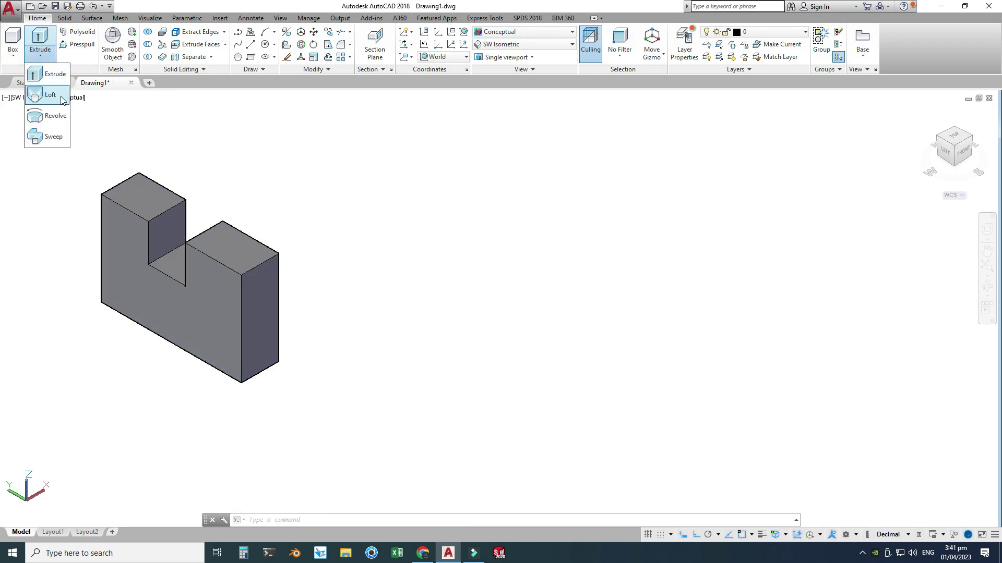
{"action": "left_click", "coordinate": [423, 554]}
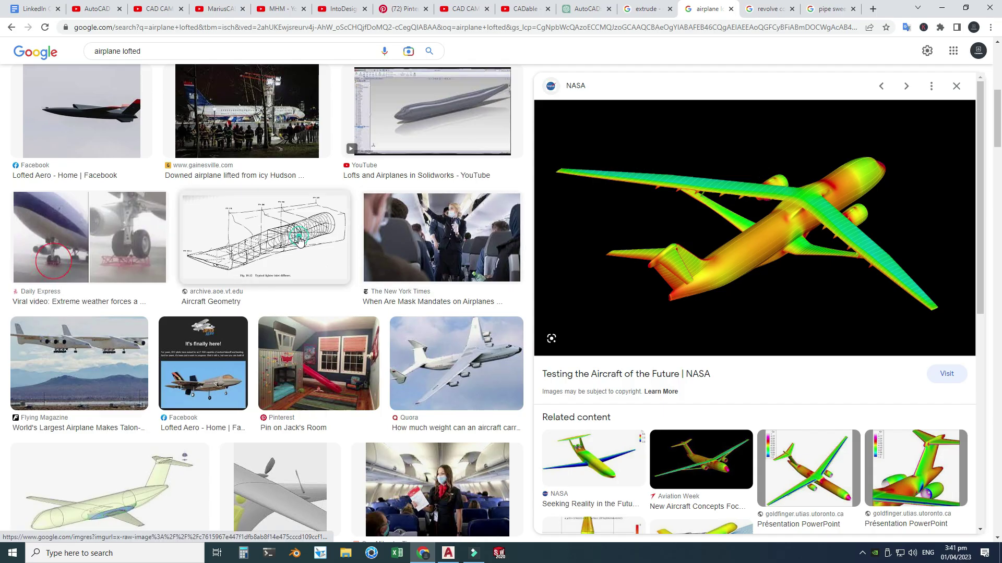
Enlarge the Aircraft Geometry wireframe fuselage image as a lofting example.
{"action": "left_click", "coordinate": [313, 235]}
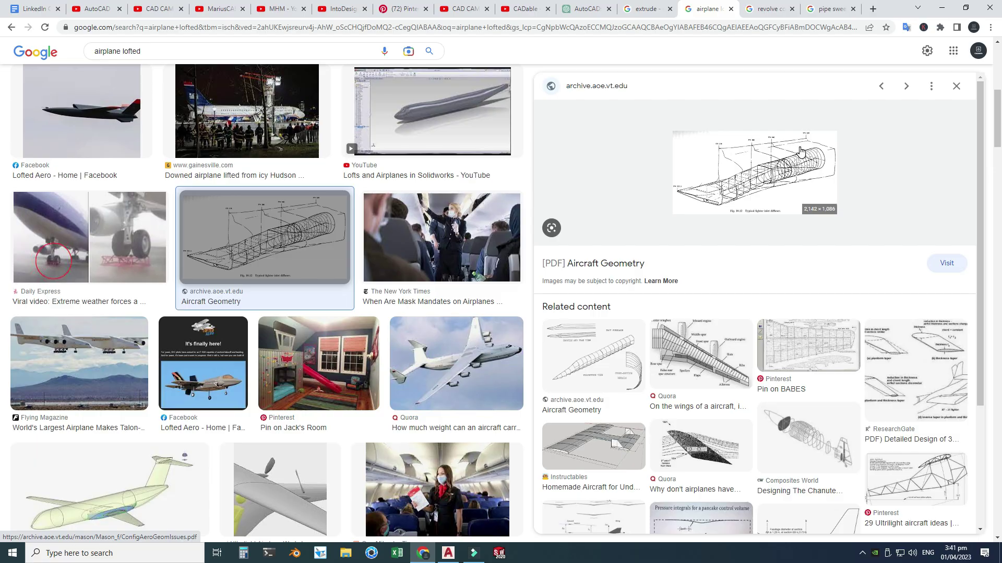
{"action": "left_click", "coordinate": [448, 553]}
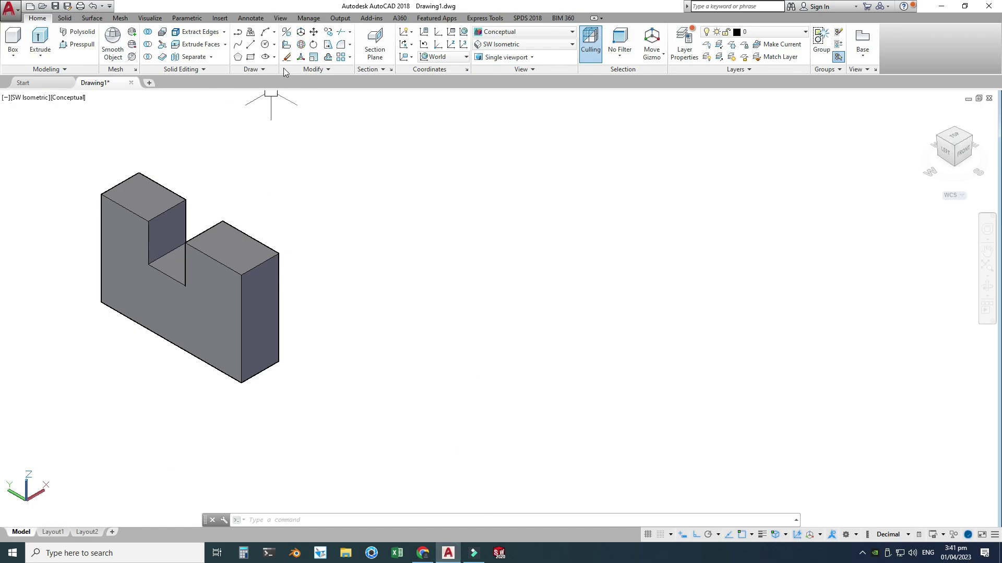
Draw a radius 10 circle by centre and radius to the right of the block.
{"action": "left_click", "coordinate": [274, 45]}
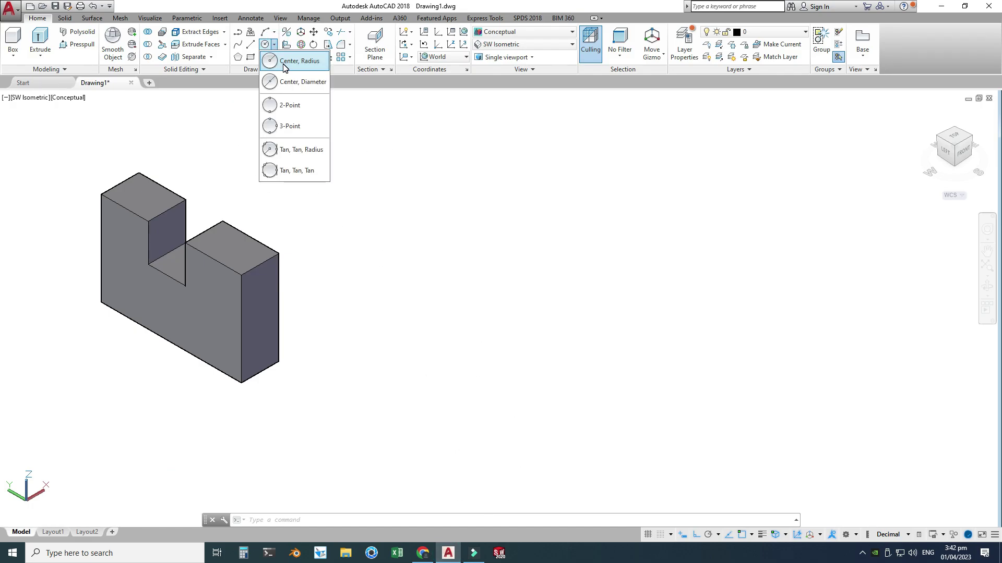
{"action": "left_click", "coordinate": [284, 65]}
{"action": "left_click", "coordinate": [585, 307]}
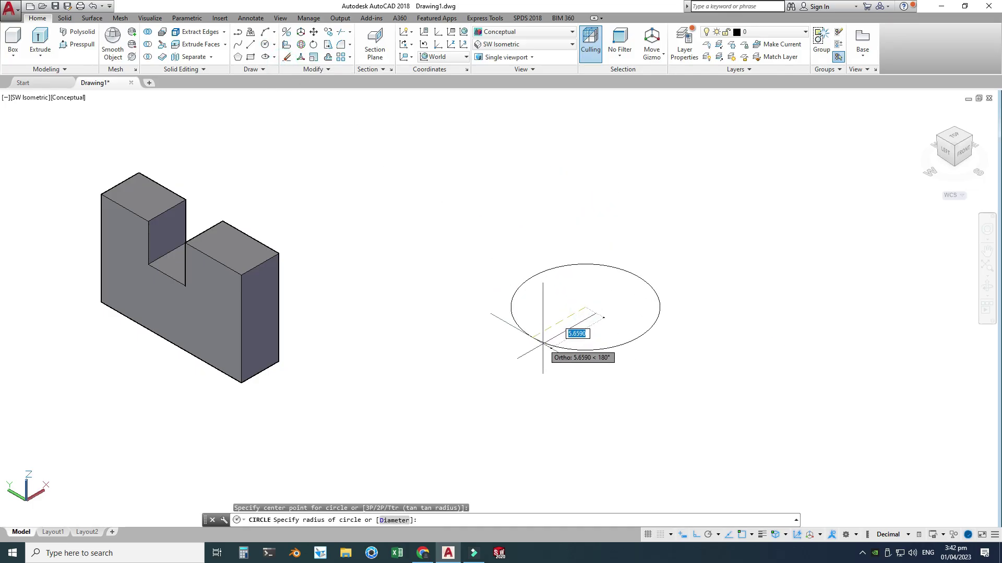
{"action": "type", "text": "10"}
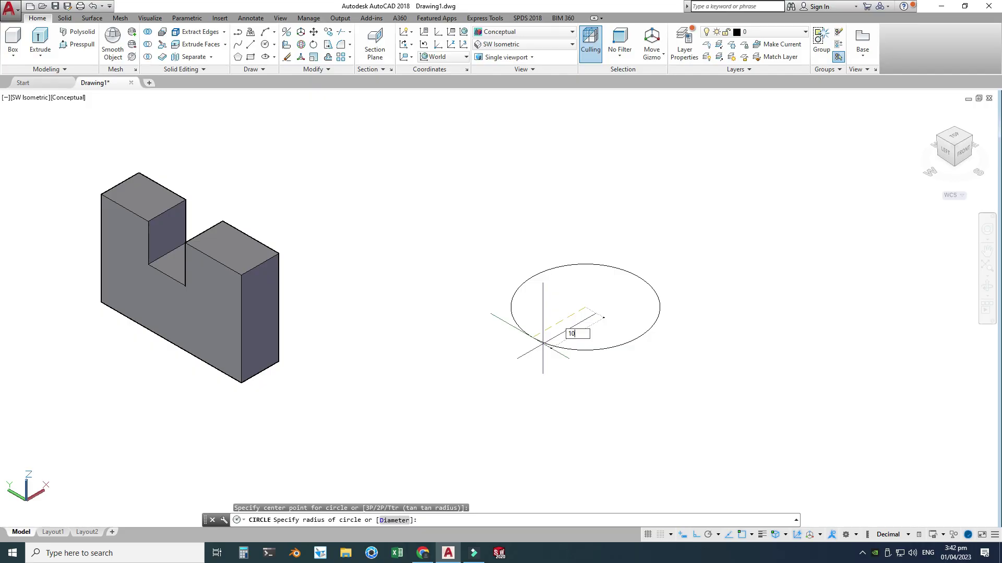
{"action": "key", "text": "Return"}
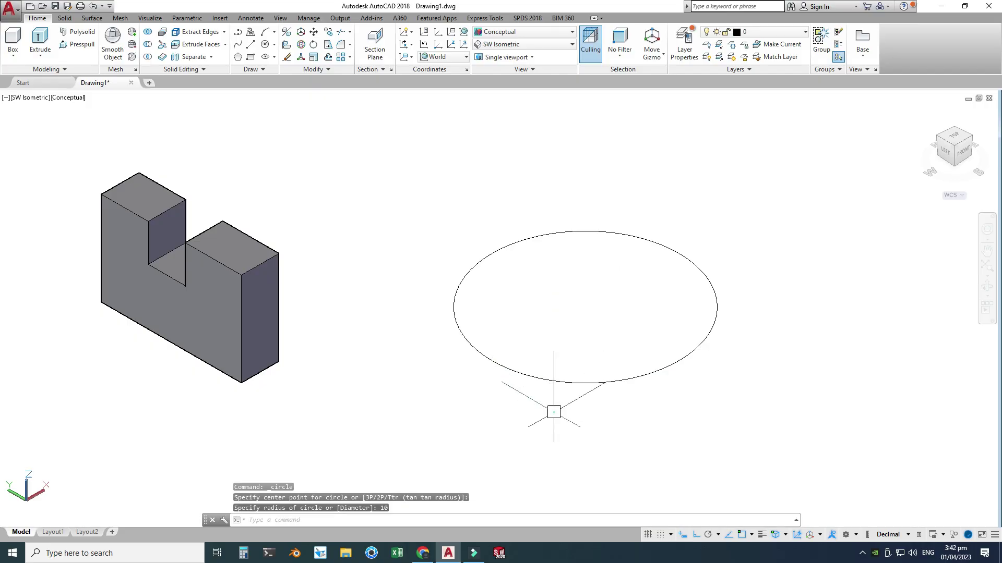
Resize the circle to radius 4 using its quadrant grip.
{"action": "left_click", "coordinate": [550, 407]}
{"action": "left_click", "coordinate": [539, 358]}
{"action": "left_click", "coordinate": [491, 360]}
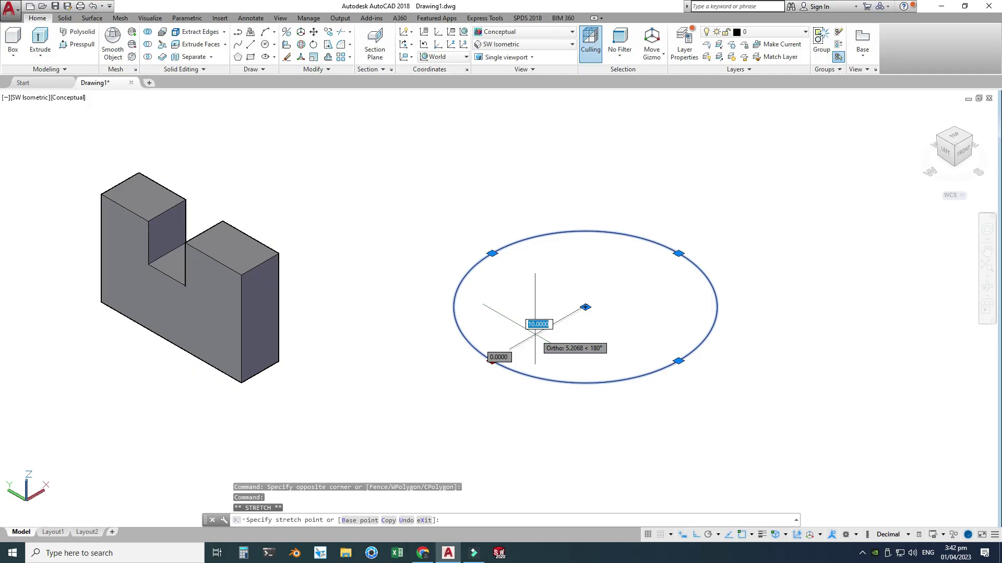
{"action": "type", "text": "4"}
{"action": "key", "text": "Return"}
{"action": "key", "text": "Escape"}
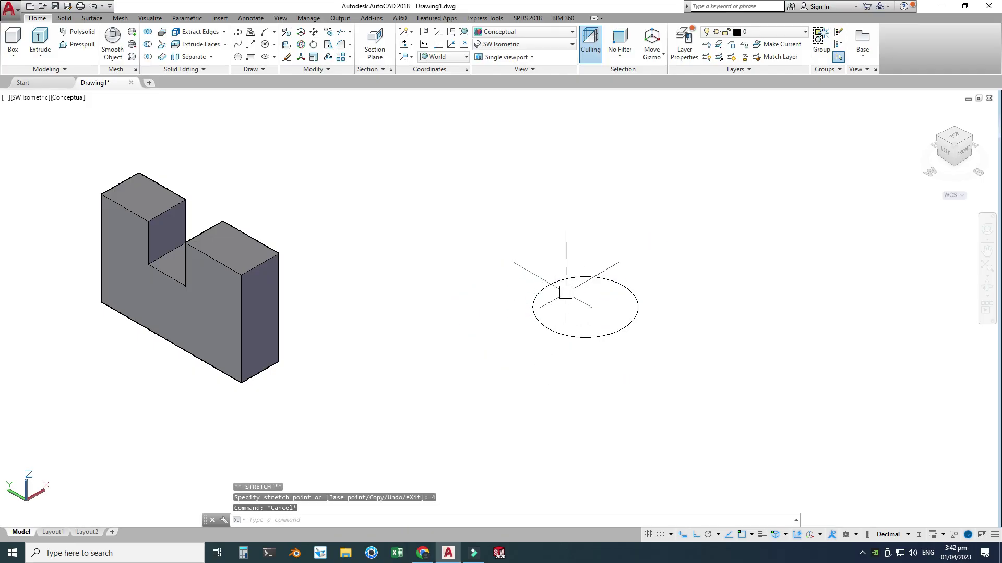
{"action": "scroll", "coordinate": [565, 292], "scroll_direction": "up", "scroll_amount": 2}
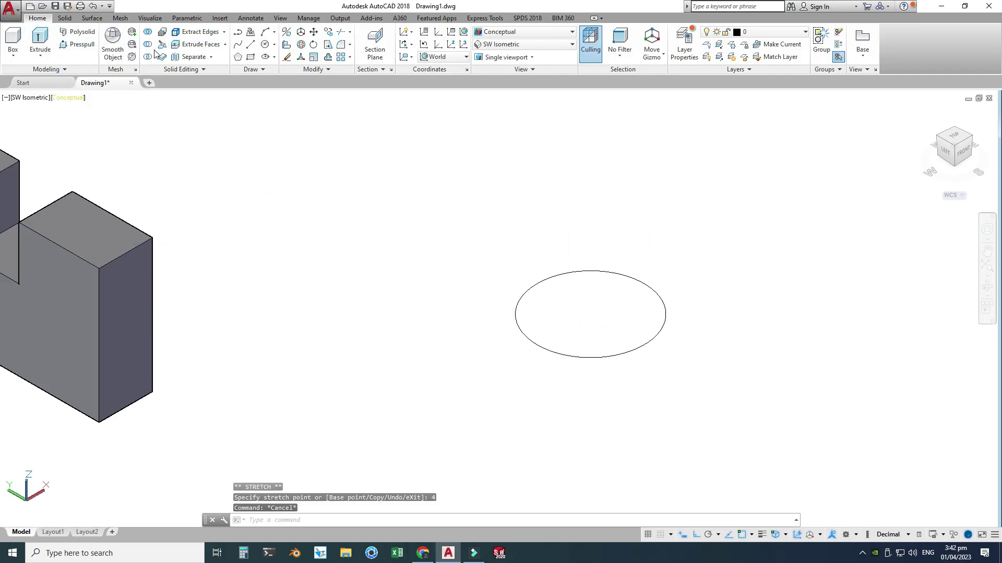
Add a radius 8 circle above the first, then a radius 4 circle on top.
{"action": "left_click", "coordinate": [274, 45]}
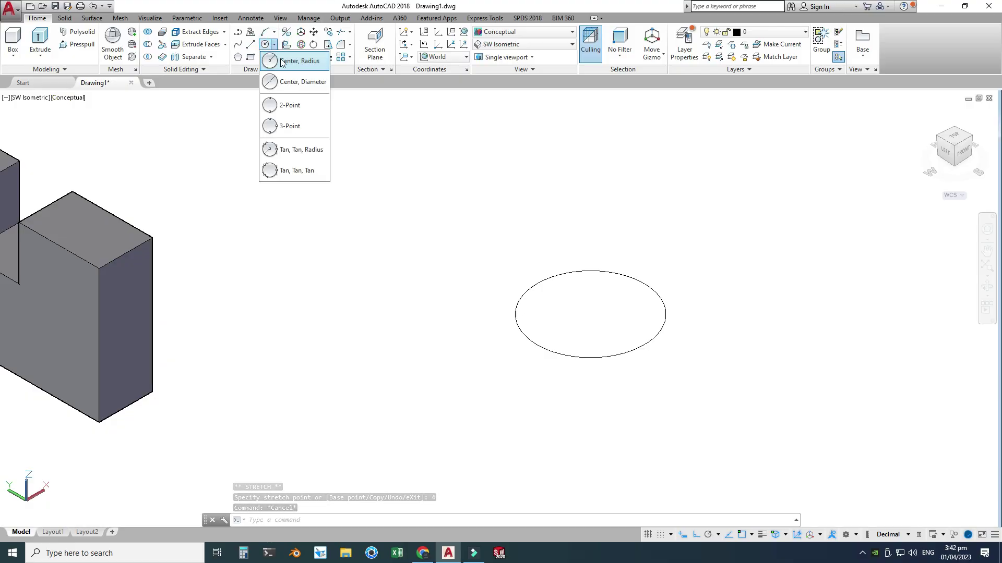
{"action": "left_click", "coordinate": [292, 62]}
{"action": "scroll", "coordinate": [465, 312], "scroll_direction": "down", "scroll_amount": 2}
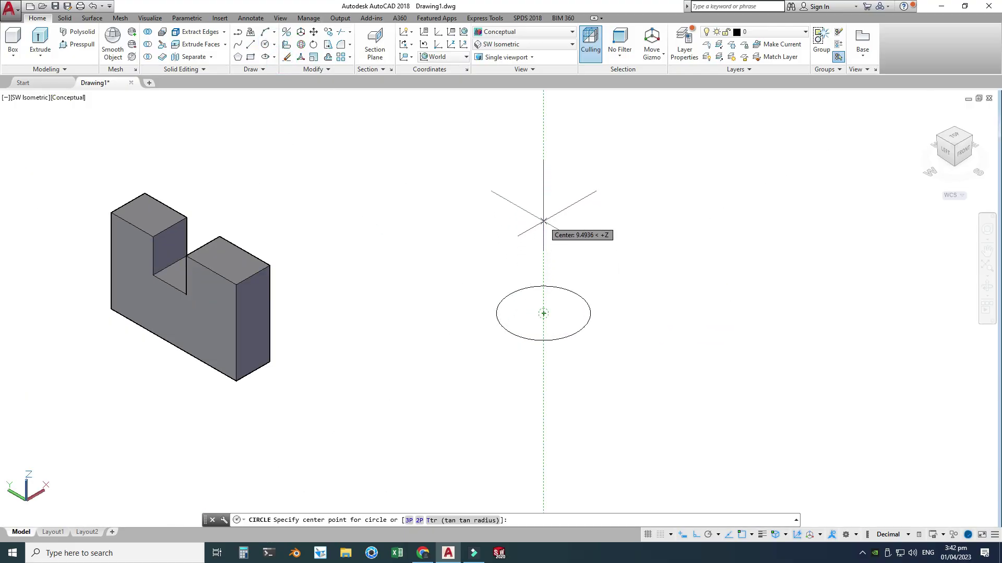
{"action": "left_click", "coordinate": [543, 221]}
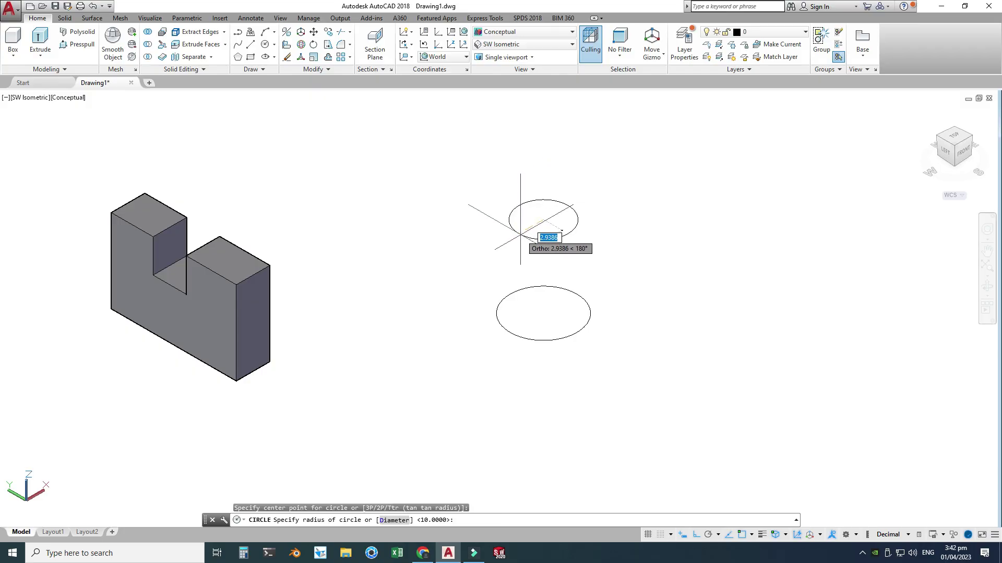
{"action": "type", "text": "8"}
{"action": "key", "text": "Return"}
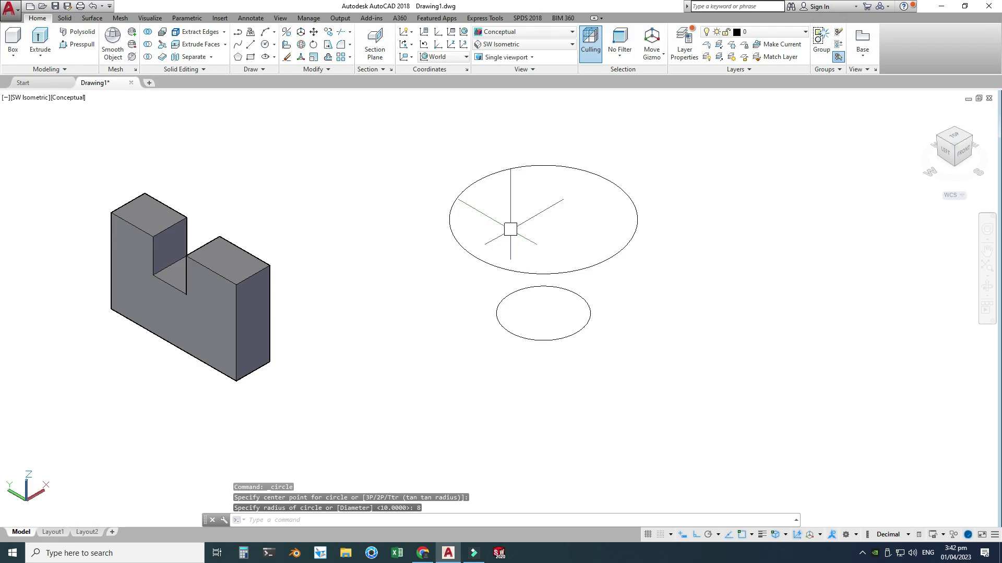
{"action": "scroll", "coordinate": [469, 208], "scroll_direction": "down", "scroll_amount": 1}
{"action": "left_click", "coordinate": [265, 44]}
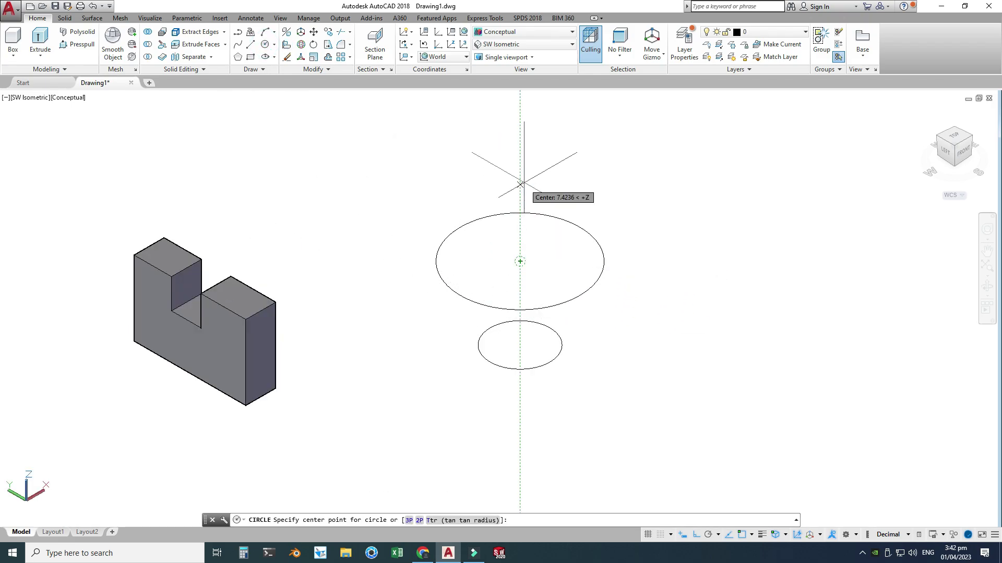
{"action": "left_click", "coordinate": [520, 151]}
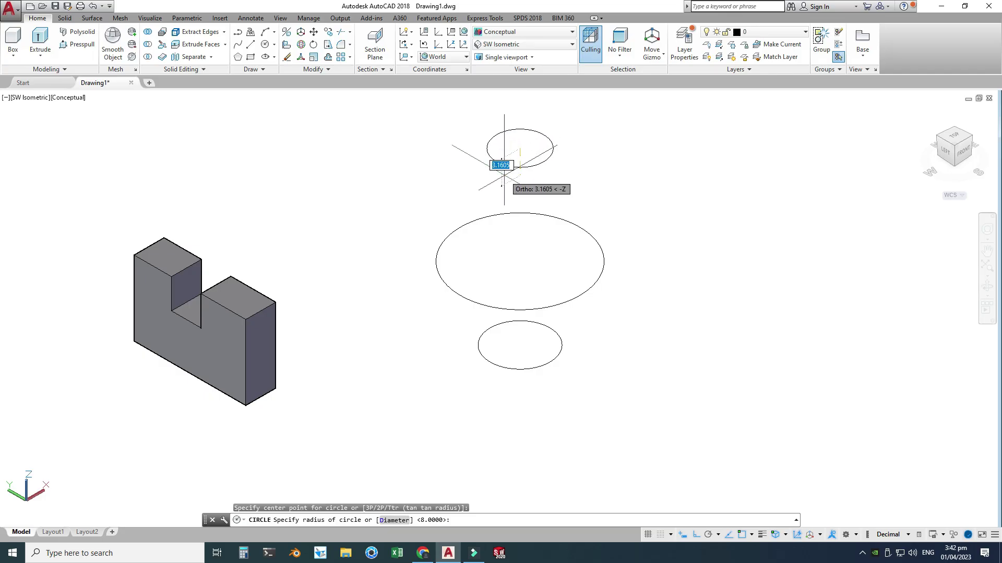
{"action": "type", "text": "4"}
{"action": "key", "text": "Return"}
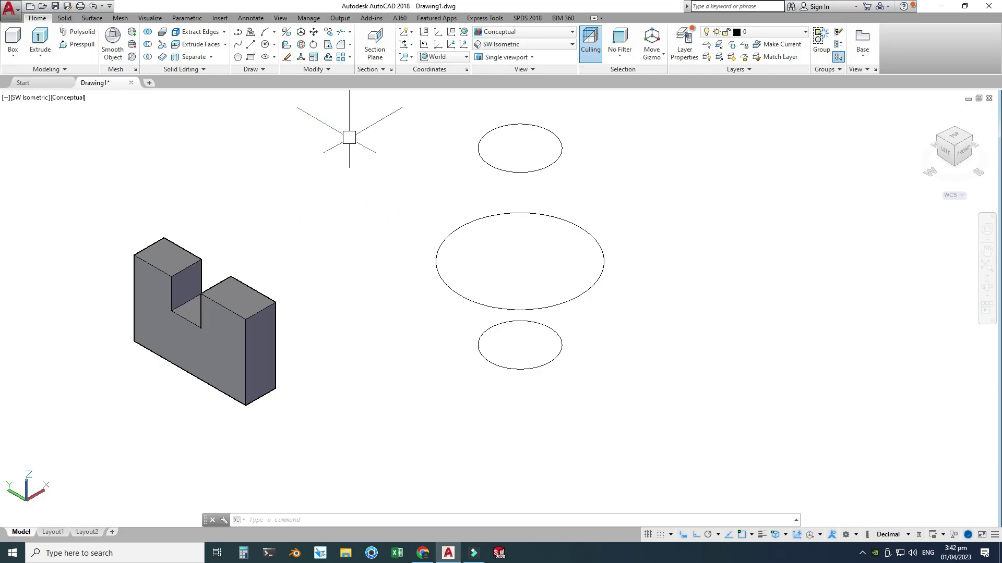
Loft through the top, middle and bottom circles with Cross sections only.
{"action": "left_click", "coordinate": [30, 55]}
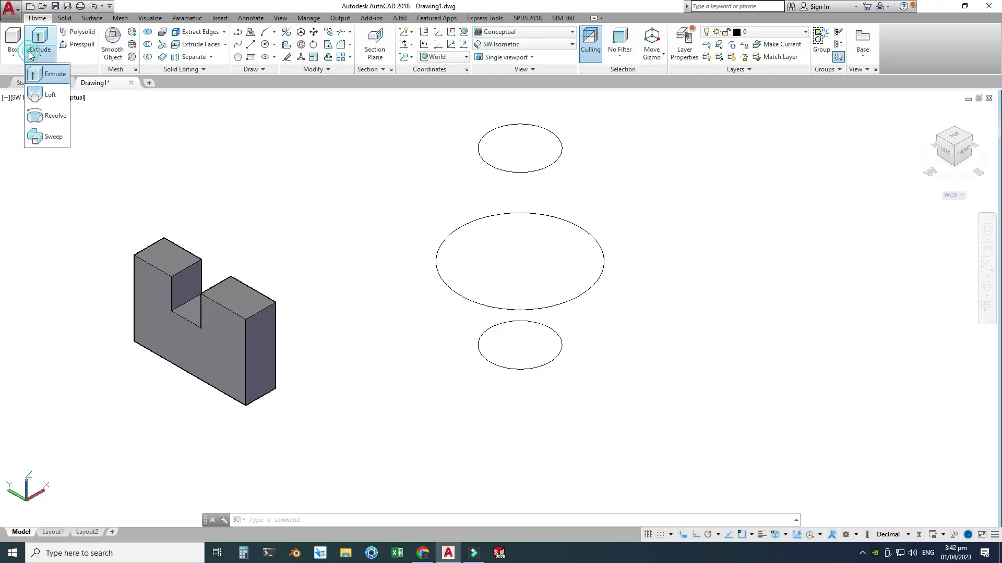
{"action": "left_click", "coordinate": [38, 94]}
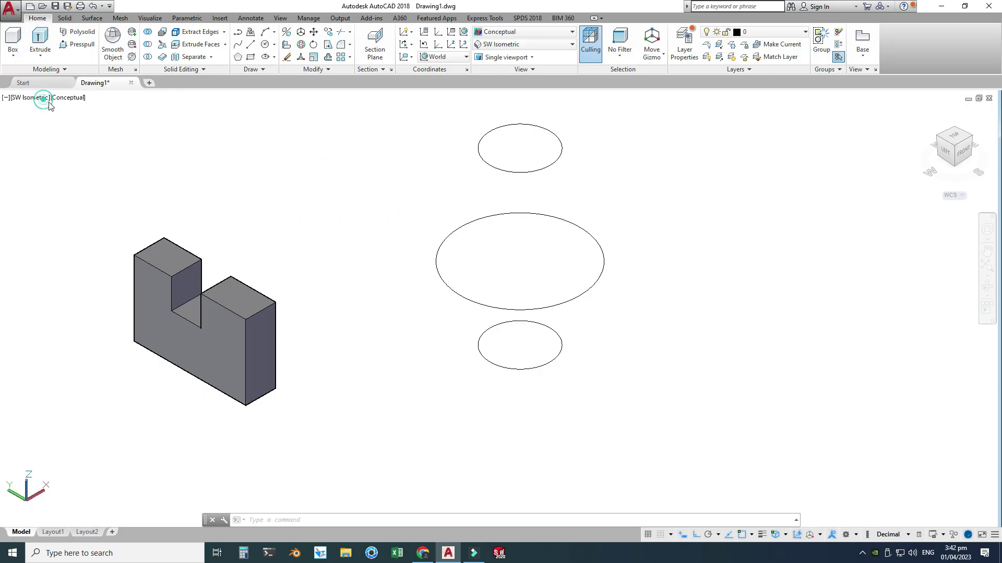
{"action": "left_click", "coordinate": [478, 146]}
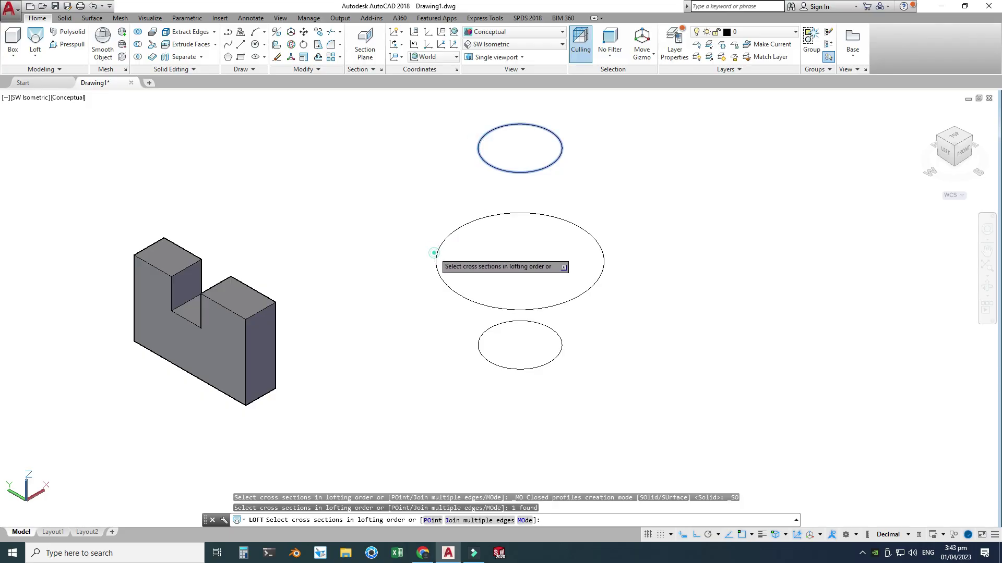
{"action": "left_click", "coordinate": [436, 254]}
{"action": "left_click", "coordinate": [478, 340]}
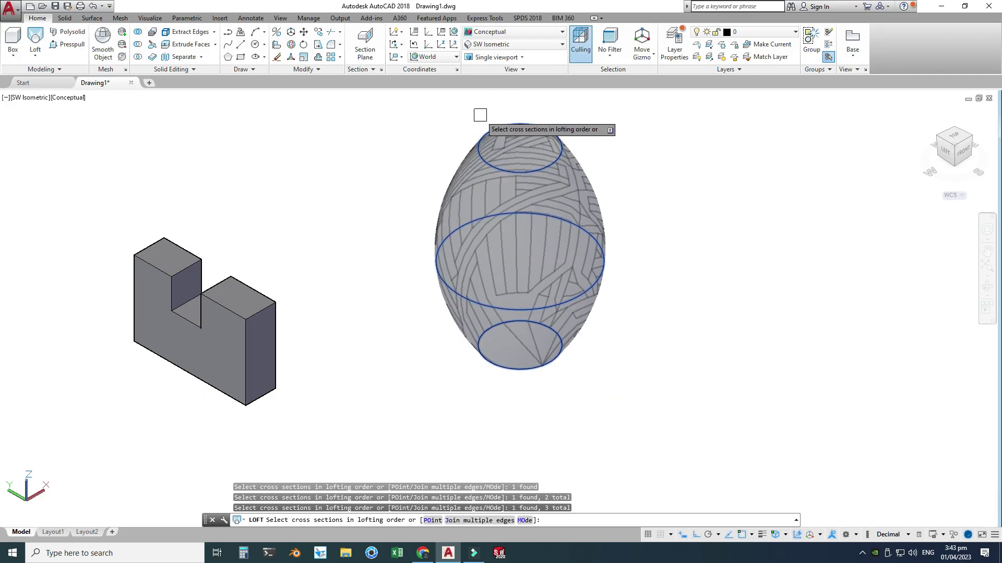
{"action": "key", "text": "Return"}
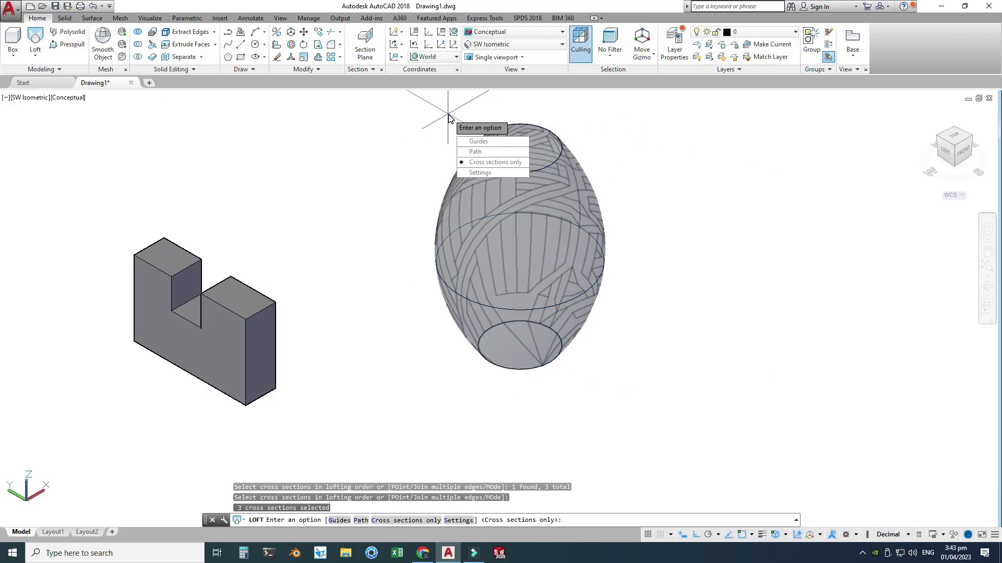
{"action": "left_click", "coordinate": [478, 164]}
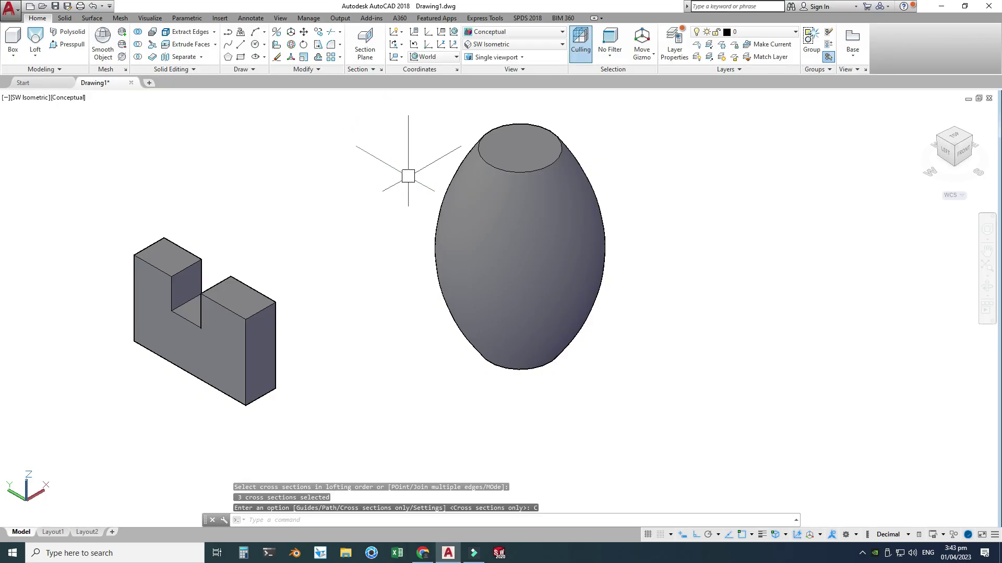
{"action": "scroll", "coordinate": [408, 176], "scroll_direction": "down", "scroll_amount": 2}
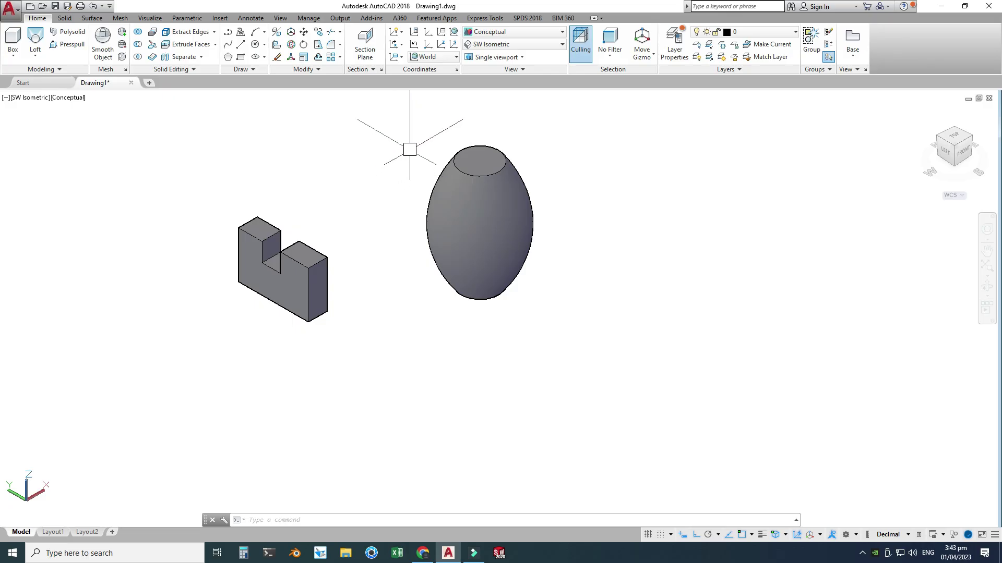
Look at the 'revolve command' image results, then check AutoCAD's solid creation options.
{"action": "left_click", "coordinate": [422, 549]}
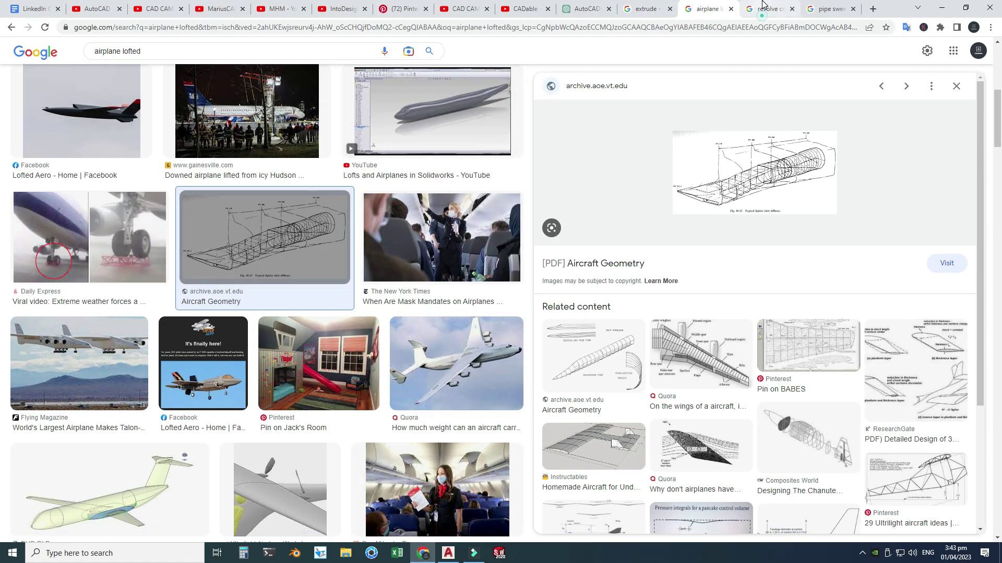
{"action": "left_click", "coordinate": [765, 8]}
{"action": "left_click", "coordinate": [448, 553]}
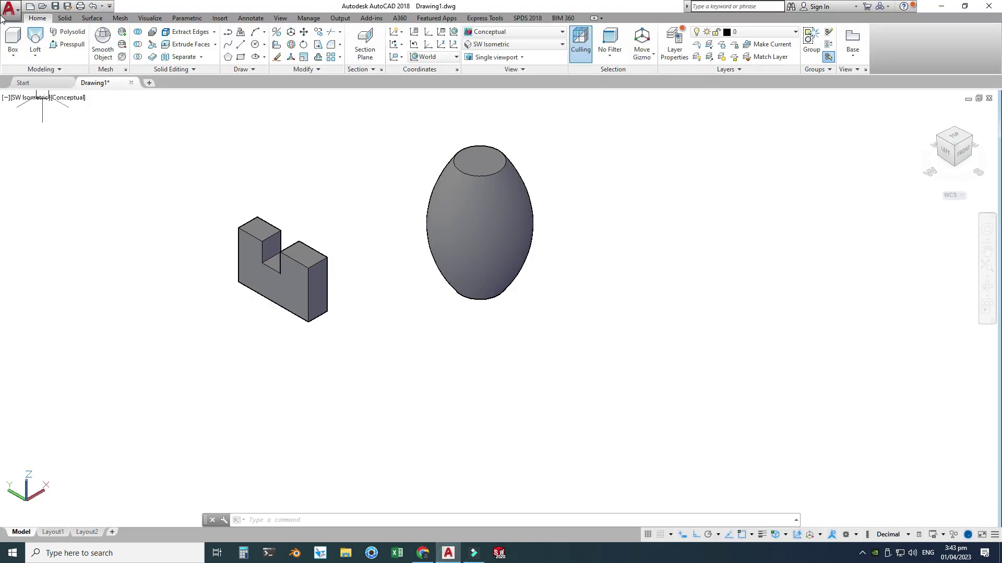
{"action": "left_click", "coordinate": [37, 55]}
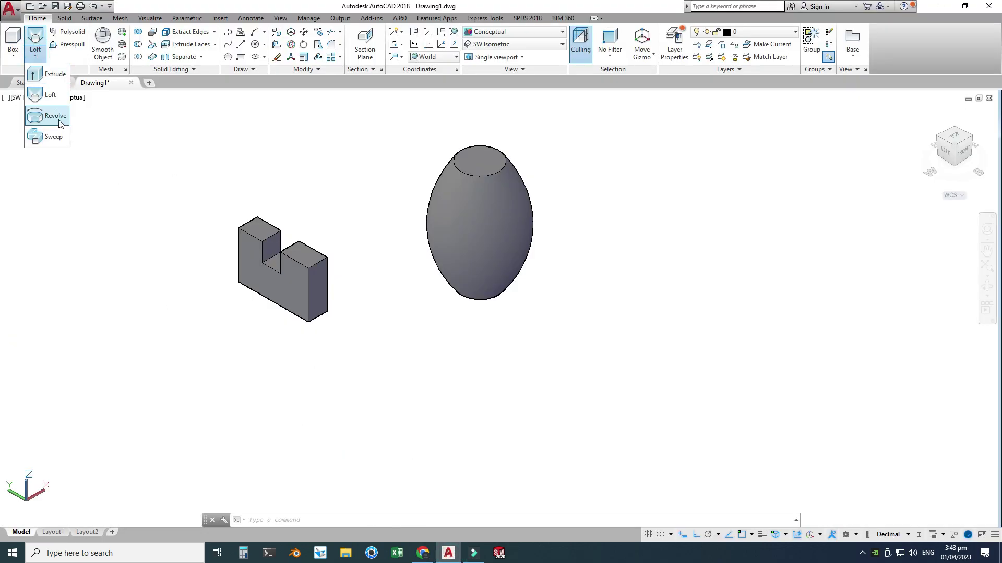
Browse the revolve examples, viewing the Tutorial45 vase and soliddna Revolve Command images.
{"action": "left_click", "coordinate": [423, 554]}
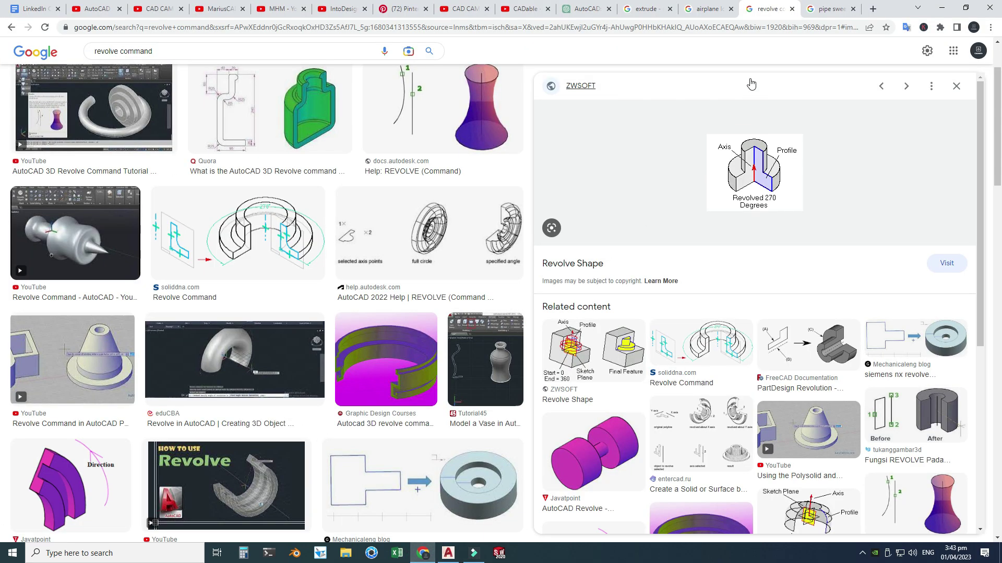
{"action": "scroll", "coordinate": [364, 232], "scroll_direction": "up", "scroll_amount": 1}
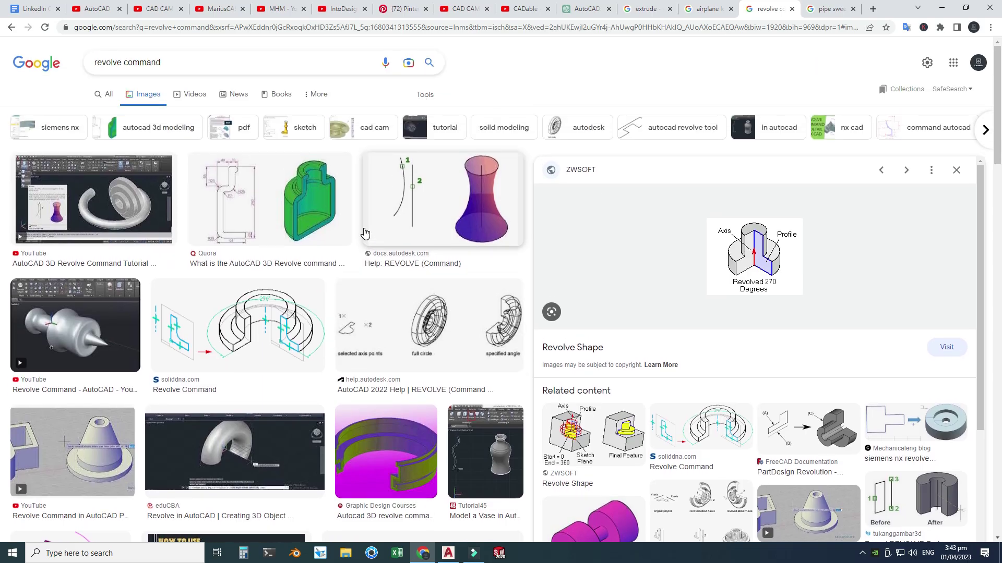
{"action": "scroll", "coordinate": [364, 233], "scroll_direction": "down", "scroll_amount": 4}
{"action": "left_click", "coordinate": [485, 243]}
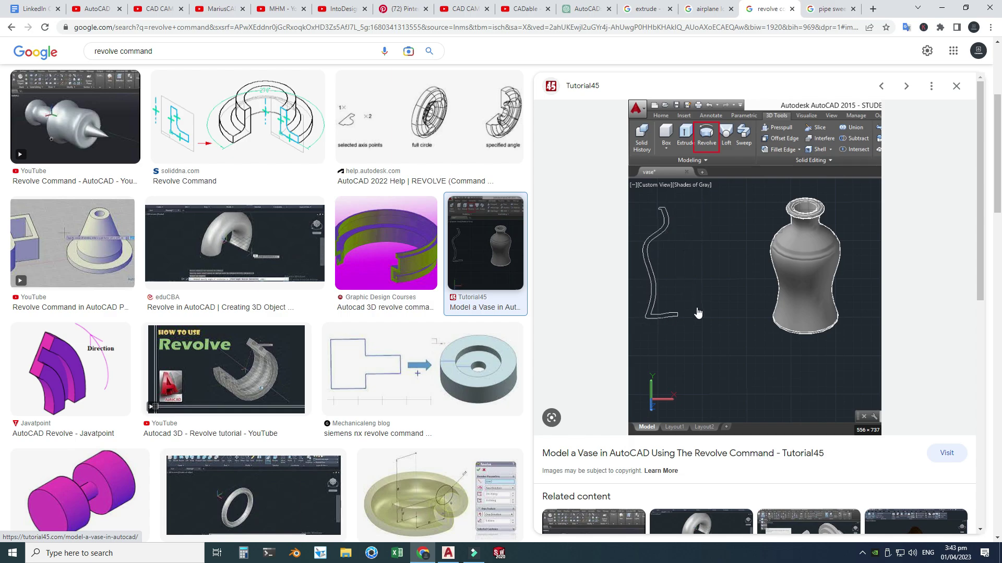
{"action": "scroll", "coordinate": [611, 316], "scroll_direction": "up", "scroll_amount": 4}
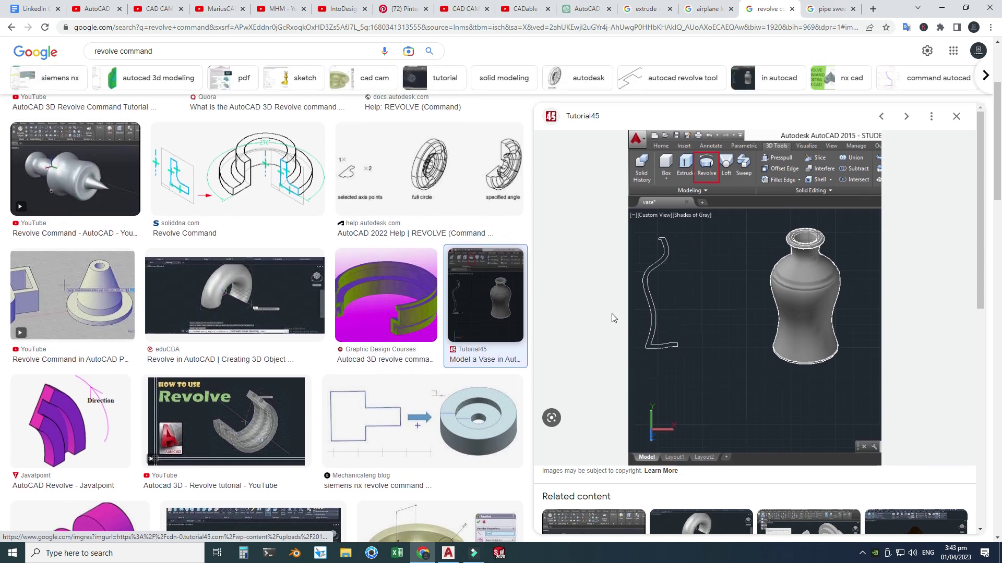
{"action": "left_click", "coordinate": [238, 323]}
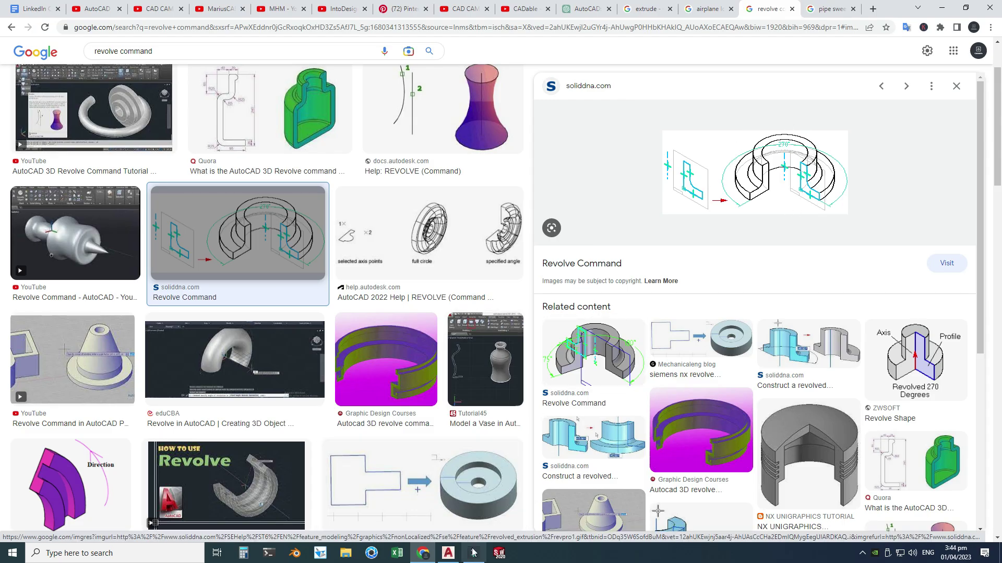
{"action": "left_click", "coordinate": [452, 558]}
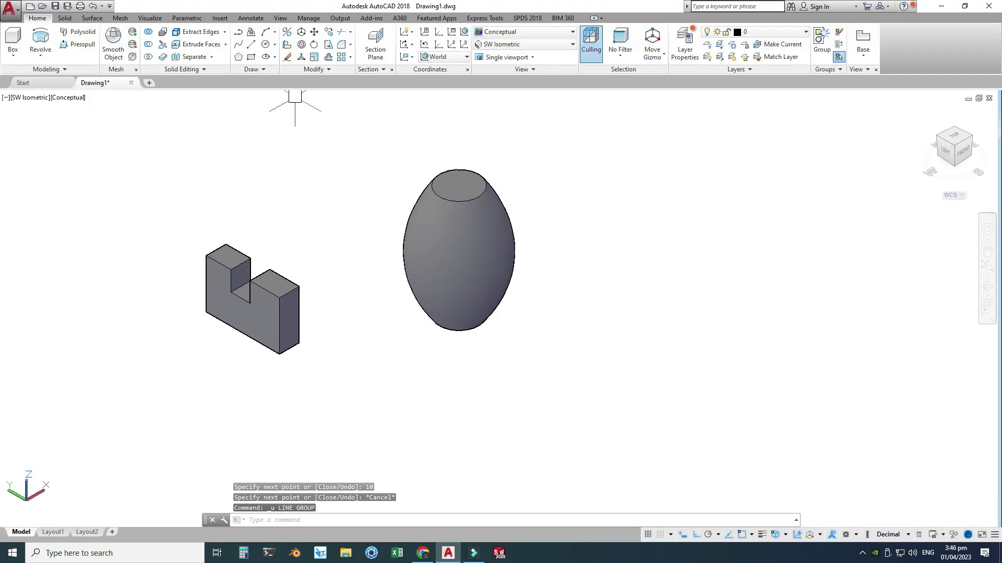
Draw L-profile lines of 10, 5, 5, 10 and 15 right of the egg, closing at the start point.
{"action": "left_click", "coordinate": [251, 44]}
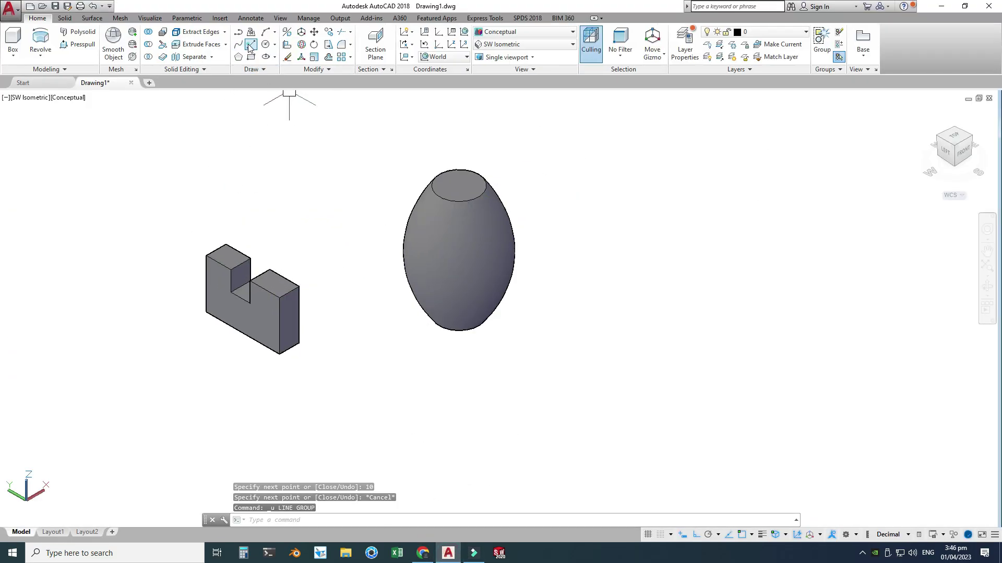
{"action": "left_click", "coordinate": [736, 244]}
{"action": "type", "text": "1"}
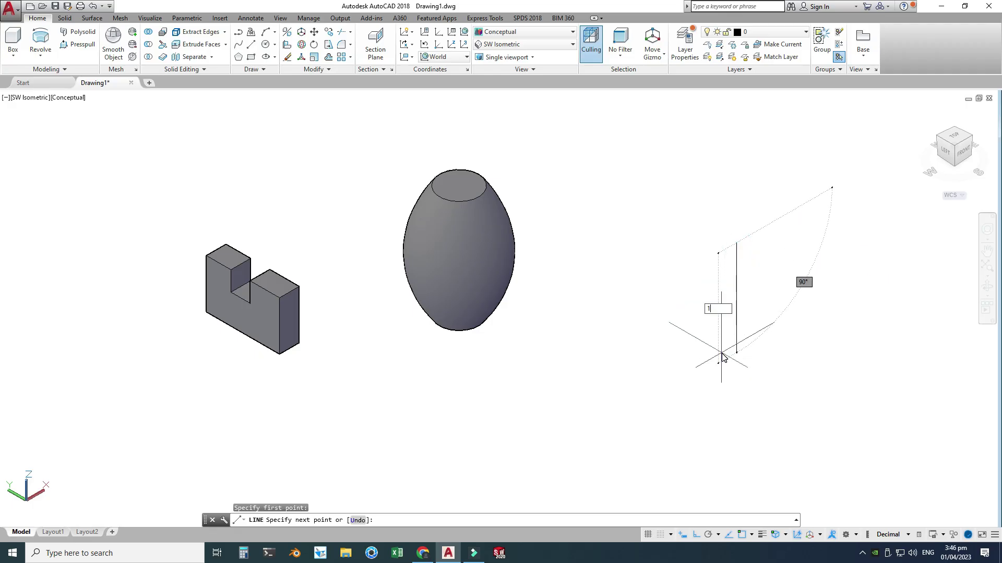
{"action": "type", "text": "0"}
{"action": "key", "text": "Return"}
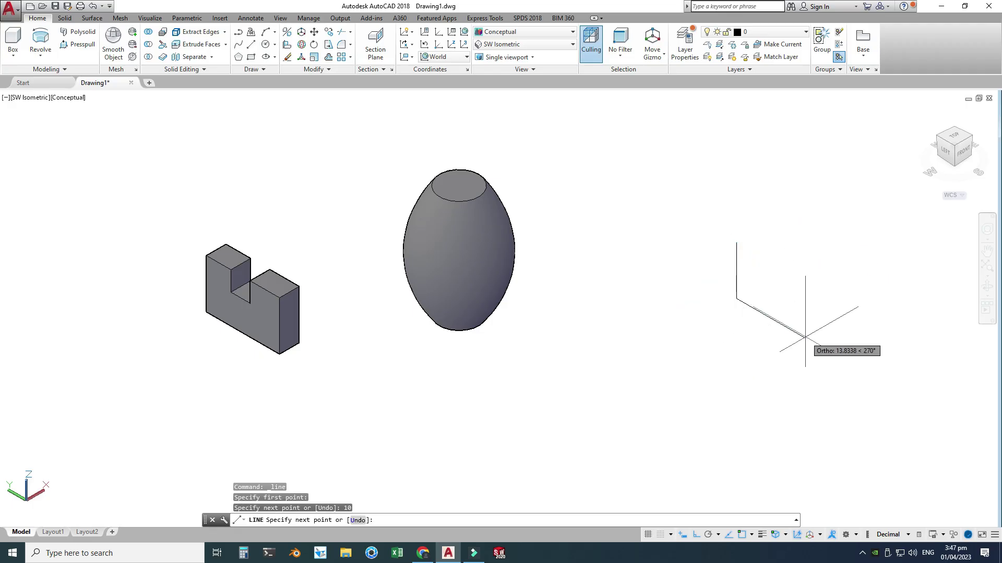
{"action": "type", "text": "5"}
{"action": "key", "text": "Return"}
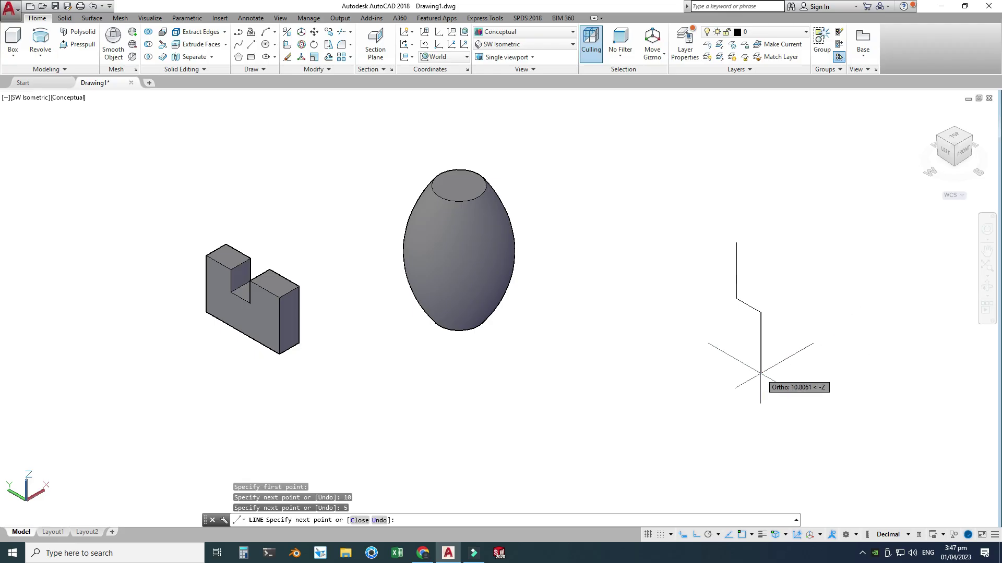
{"action": "type", "text": "5"}
{"action": "key", "text": "Return"}
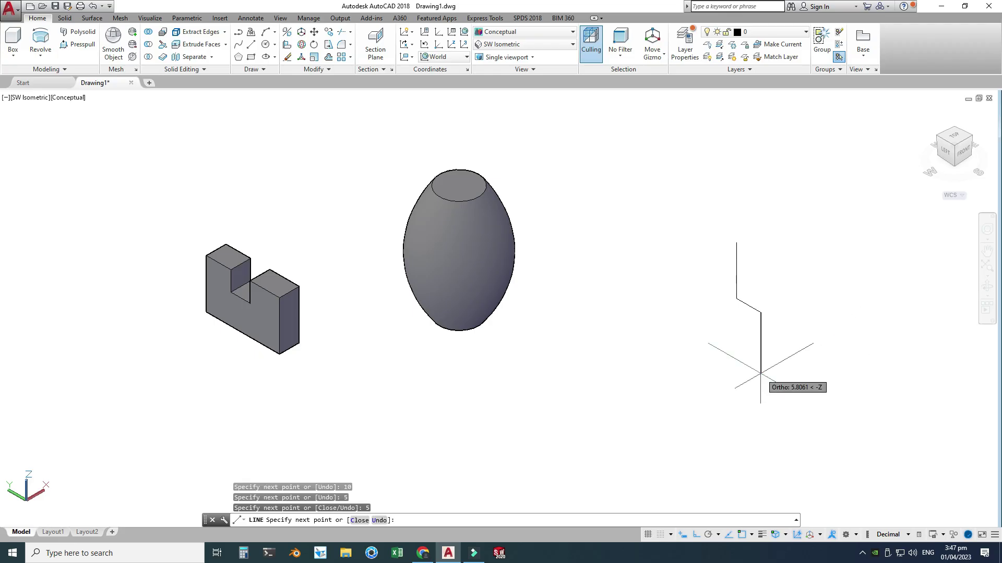
{"action": "type", "text": "1"}
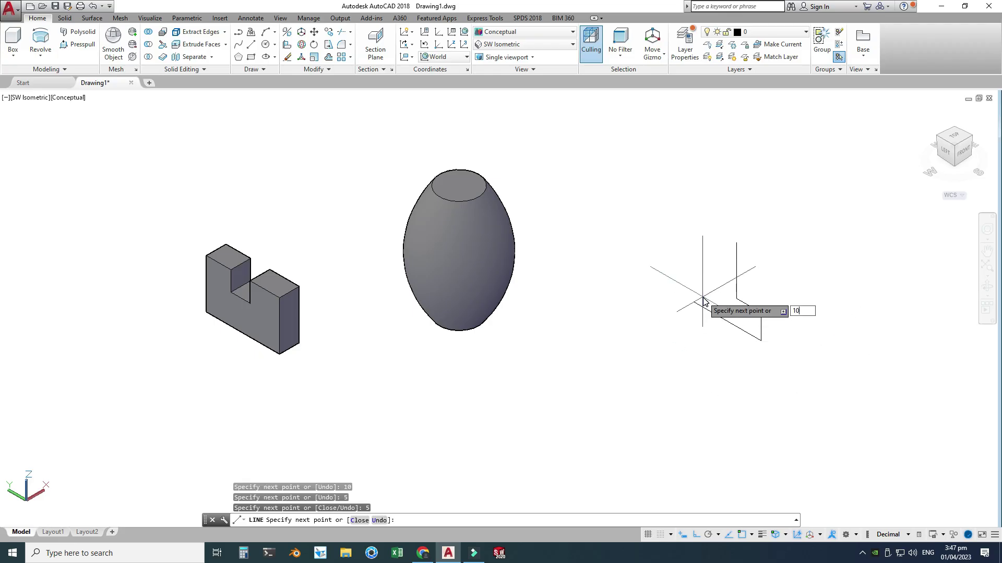
{"action": "type", "text": "0"}
{"action": "key", "text": "Return"}
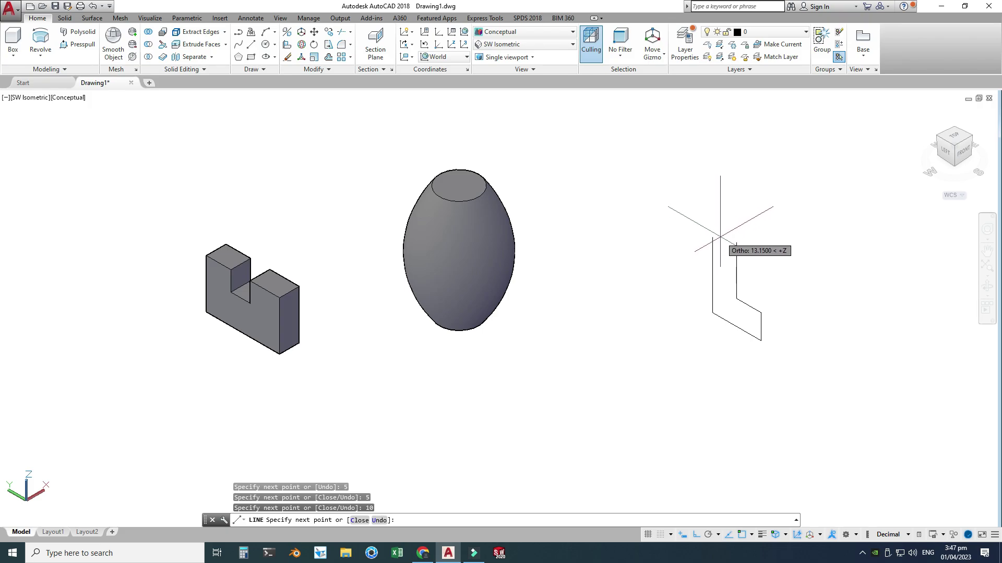
{"action": "type", "text": "15"}
{"action": "key", "text": "Return"}
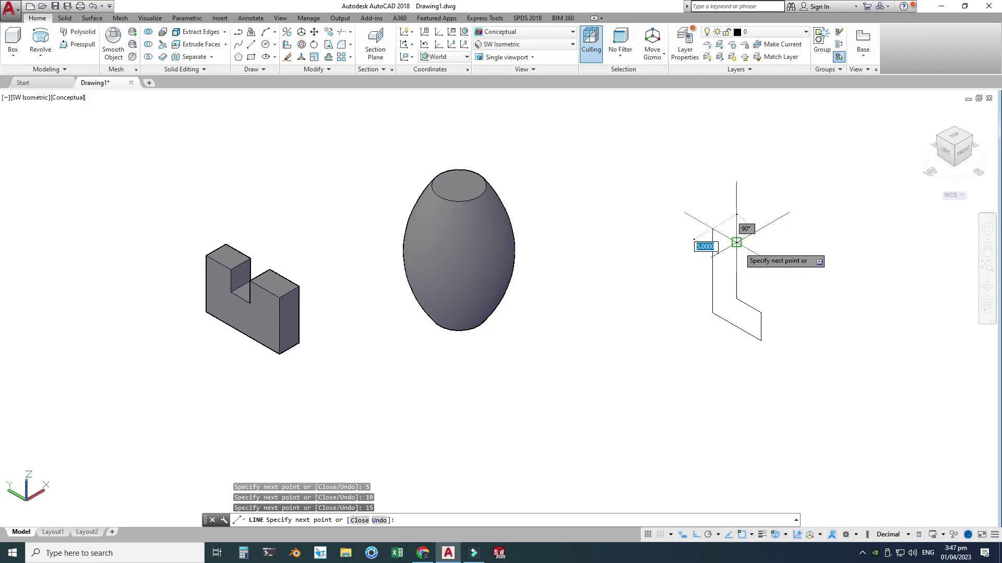
{"action": "left_click", "coordinate": [736, 242]}
{"action": "key", "text": "Escape"}
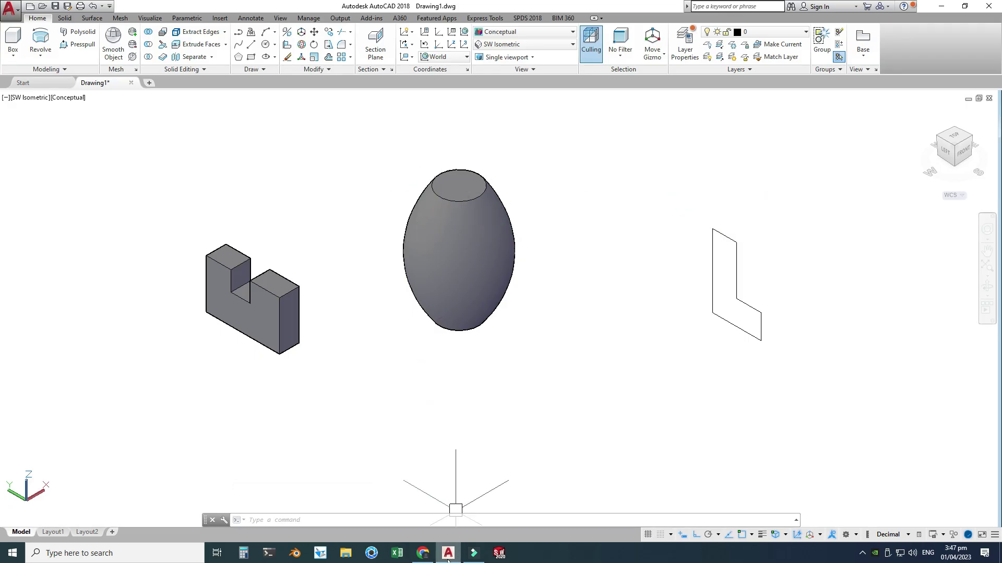
{"action": "left_click", "coordinate": [423, 553]}
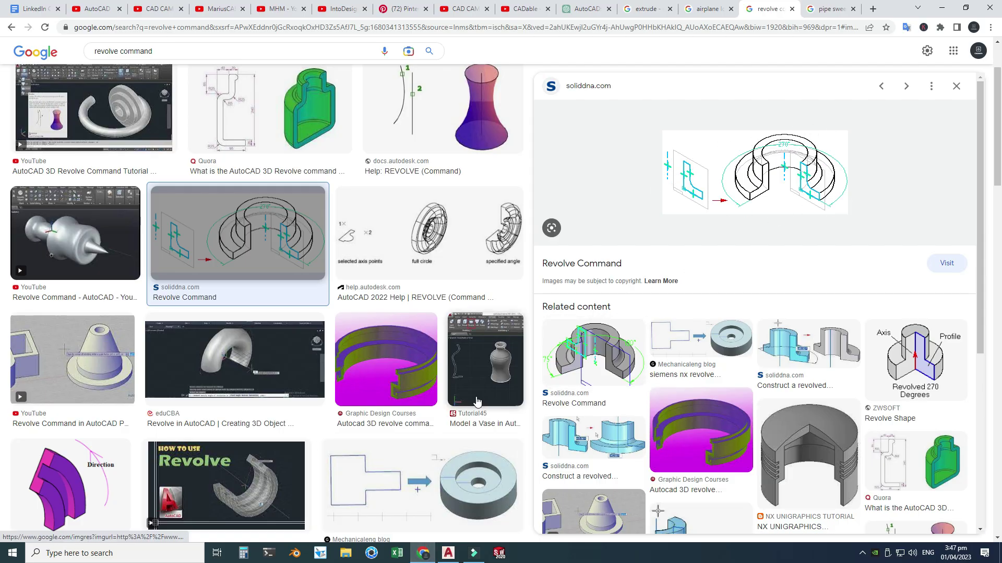
{"action": "left_click", "coordinate": [447, 553]}
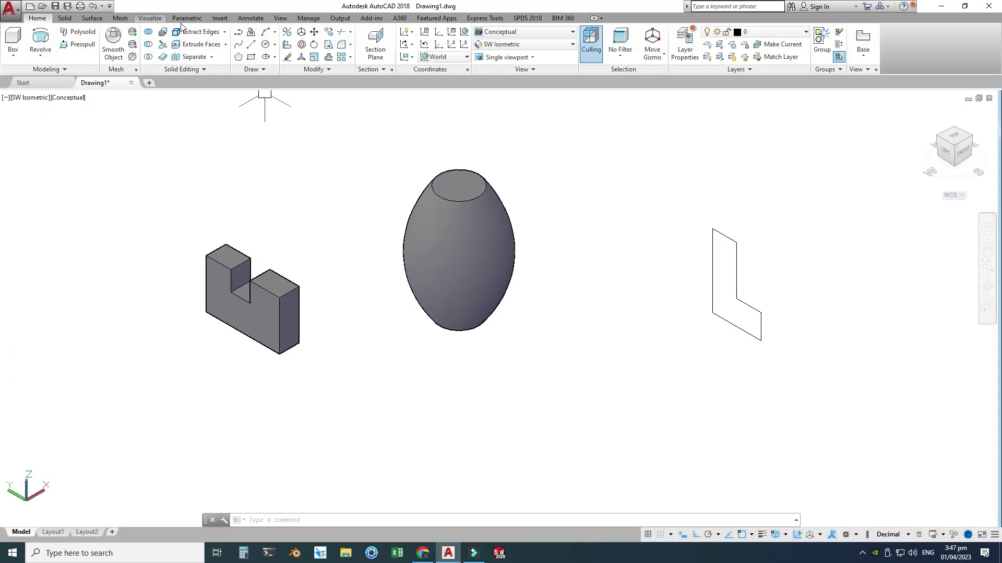
Draw a vertical axis line and move it by its midpoint to the left of the profile.
{"action": "left_click", "coordinate": [653, 176]}
{"action": "left_click", "coordinate": [652, 313]}
{"action": "key", "text": "Escape"}
{"action": "left_click", "coordinate": [664, 275]}
{"action": "left_click", "coordinate": [612, 217]}
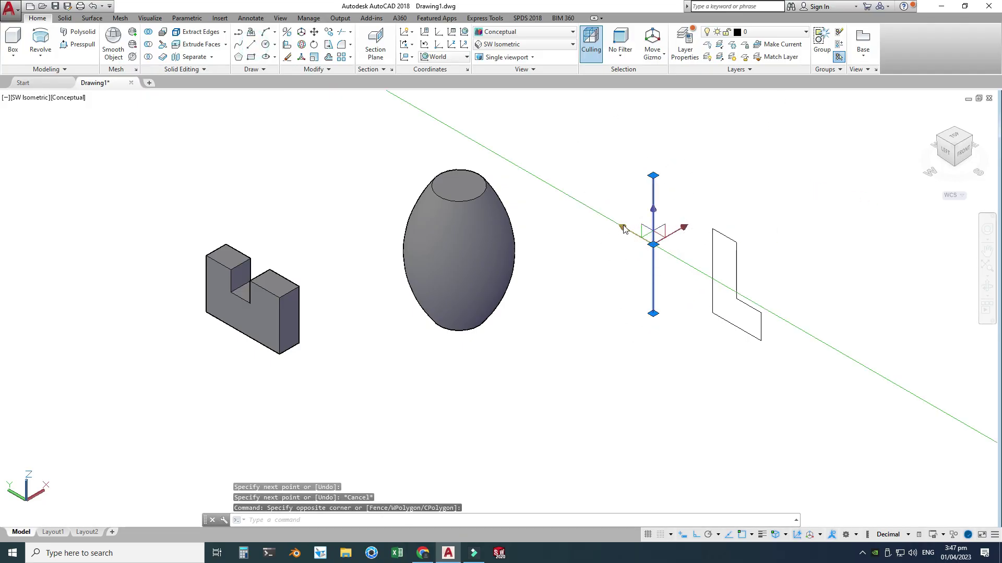
{"action": "left_click", "coordinate": [652, 245]}
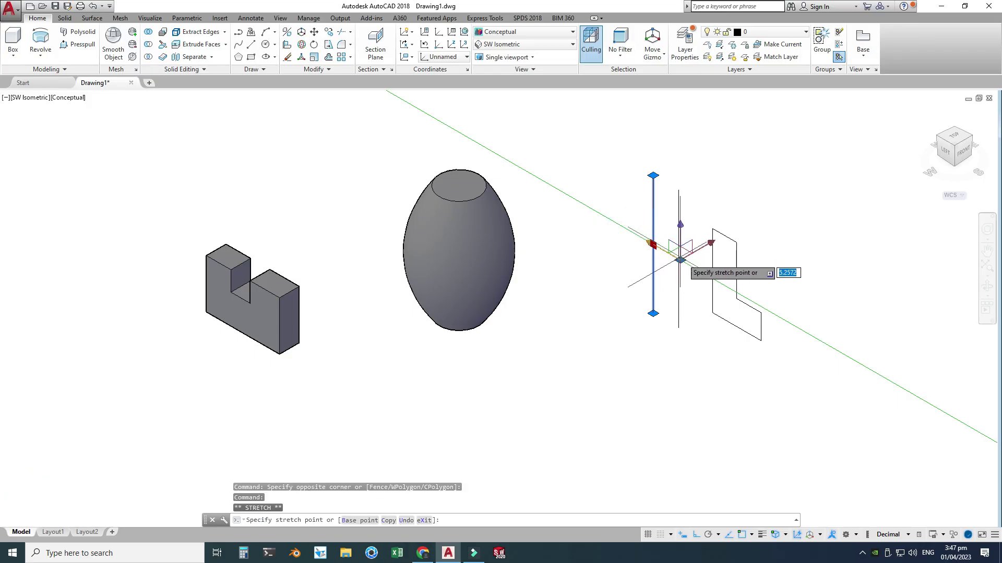
{"action": "left_click", "coordinate": [684, 262]}
{"action": "key", "text": "Escape"}
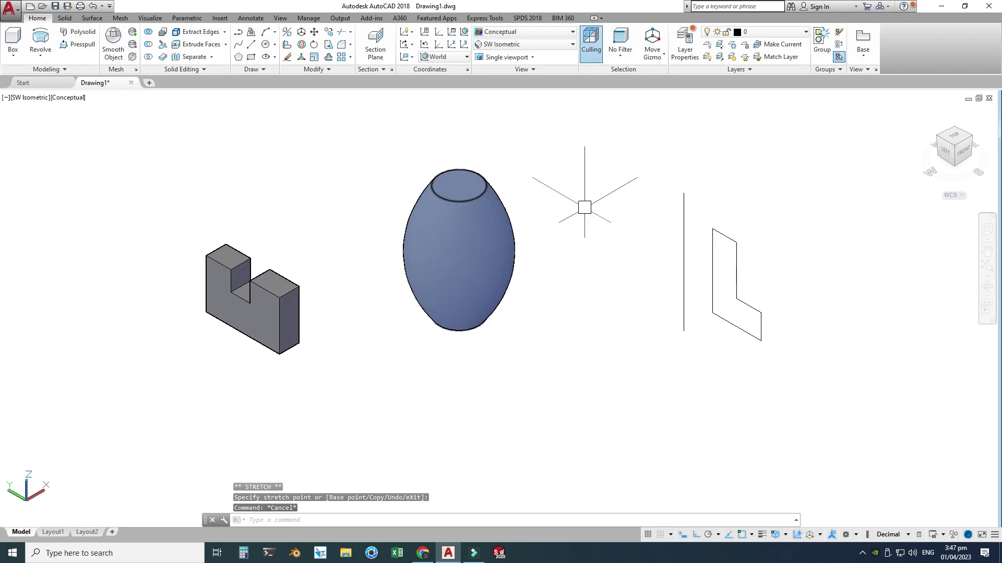
Start Revolve, then cancel it and clear the partial profile selection.
{"action": "left_click", "coordinate": [40, 55]}
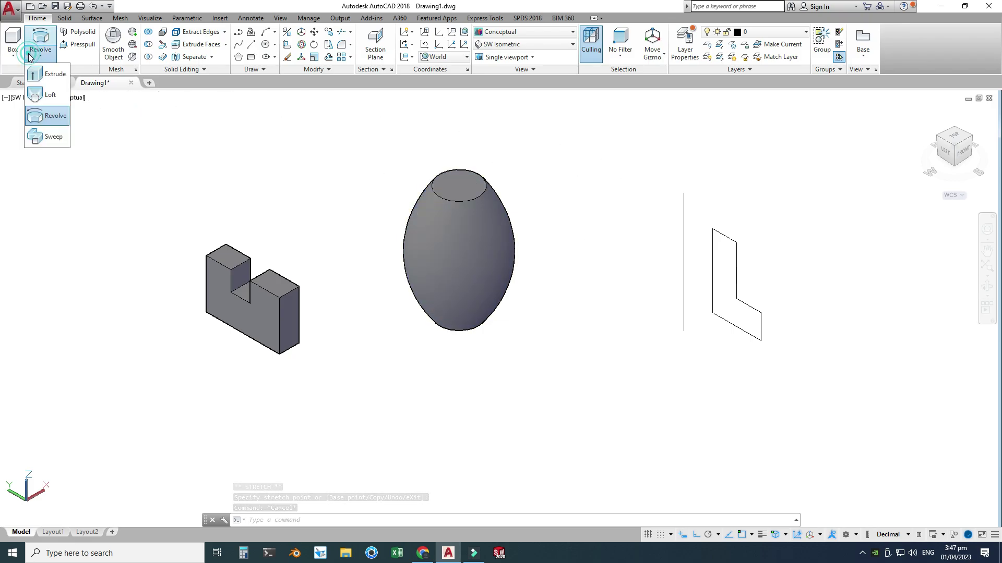
{"action": "left_click", "coordinate": [46, 113]}
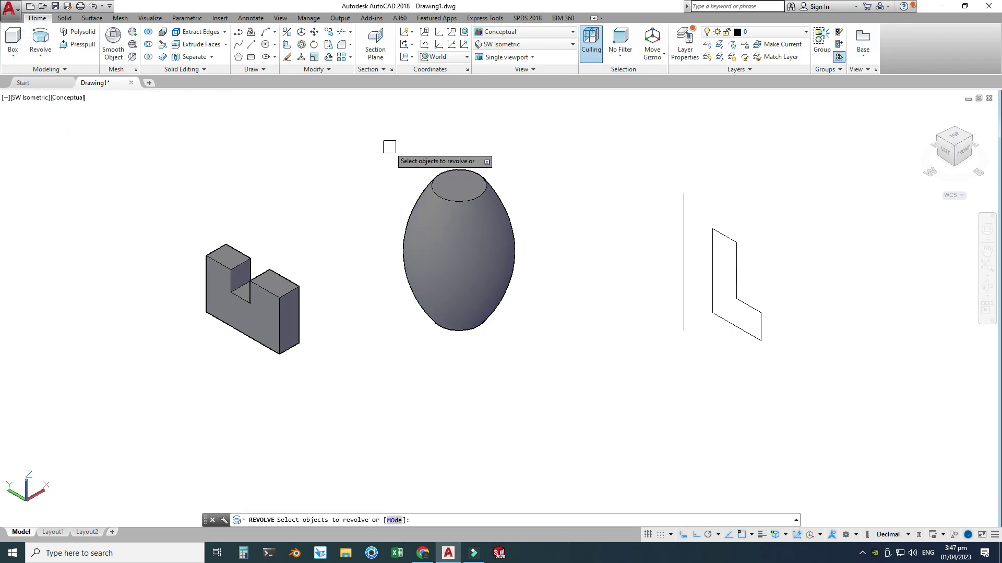
{"action": "key", "text": "Escape"}
{"action": "left_click", "coordinate": [716, 232]}
{"action": "key", "text": "Escape"}
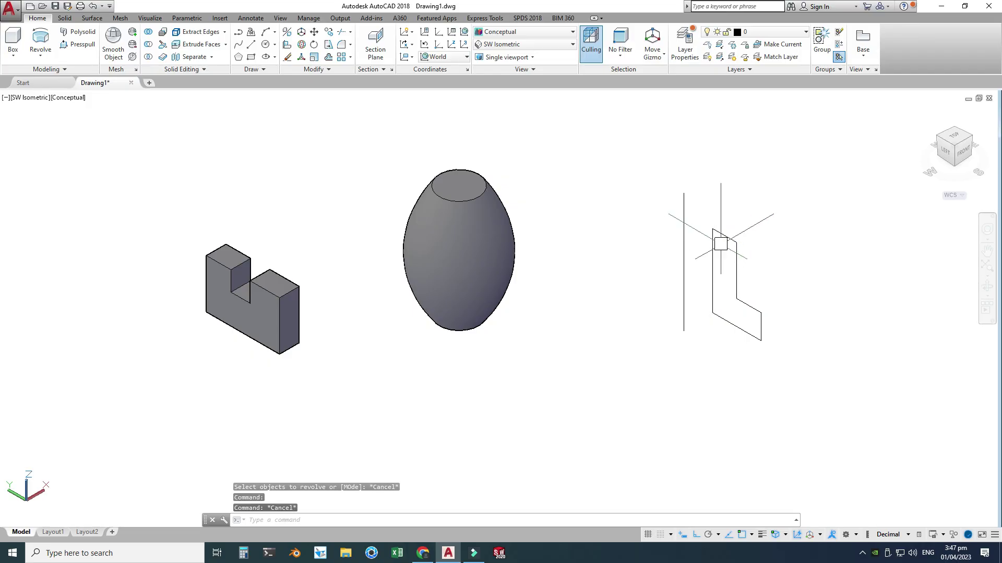
Window-select the six profile lines and JOIN them into one polyline.
{"action": "left_click", "coordinate": [709, 217]}
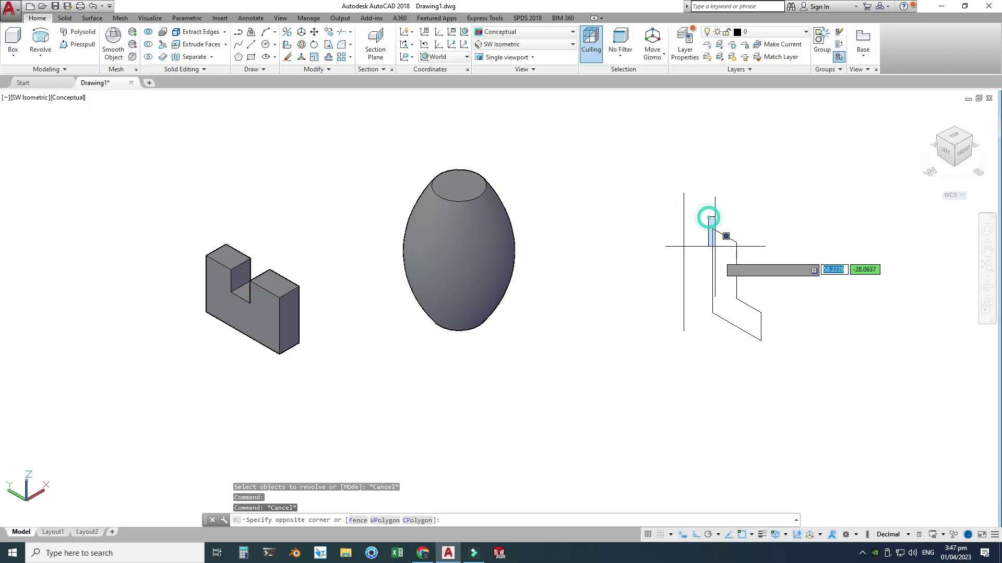
{"action": "left_click", "coordinate": [786, 354]}
{"action": "left_click", "coordinate": [526, 523]}
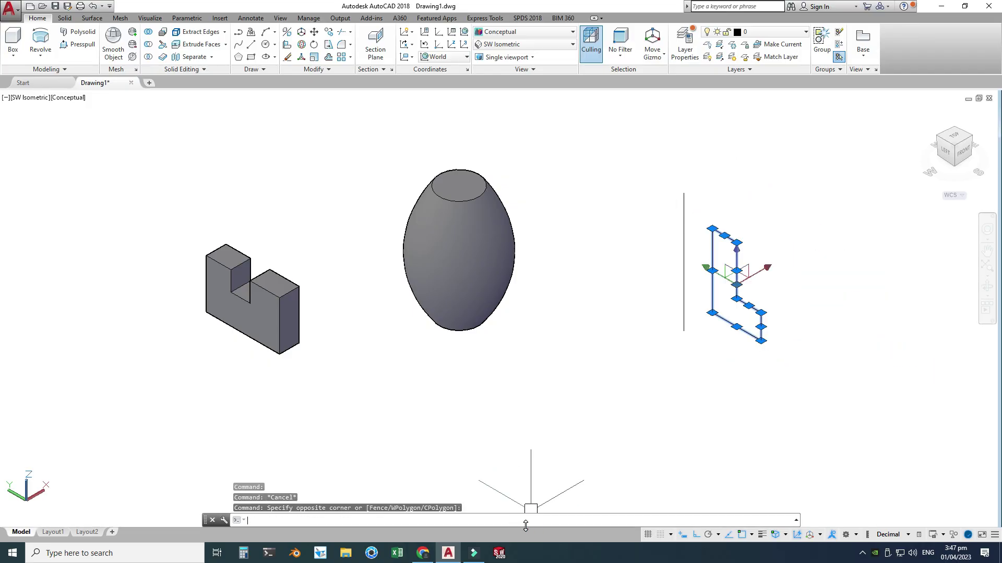
{"action": "type", "text": "join"}
{"action": "key", "text": "Return"}
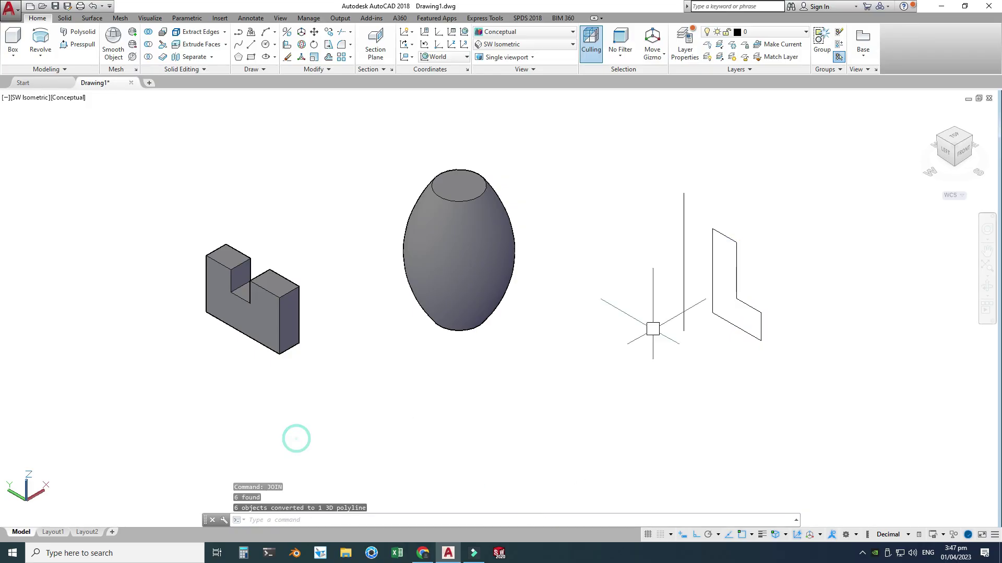
{"action": "left_click", "coordinate": [740, 260]}
{"action": "key", "text": "Escape"}
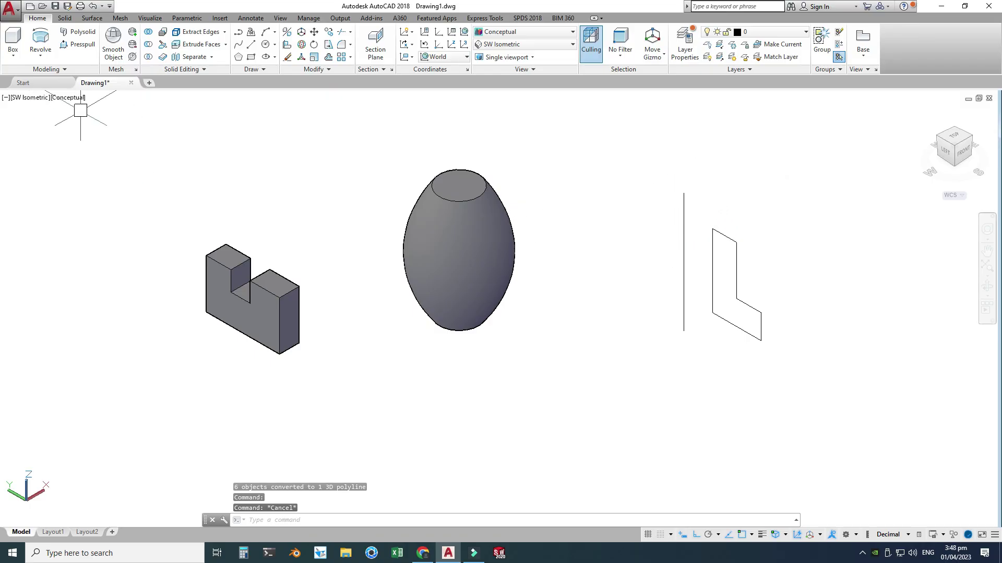
Revolve the L profile 270° about the vertical line's endpoints into a C-shaped solid.
{"action": "left_click", "coordinate": [40, 54]}
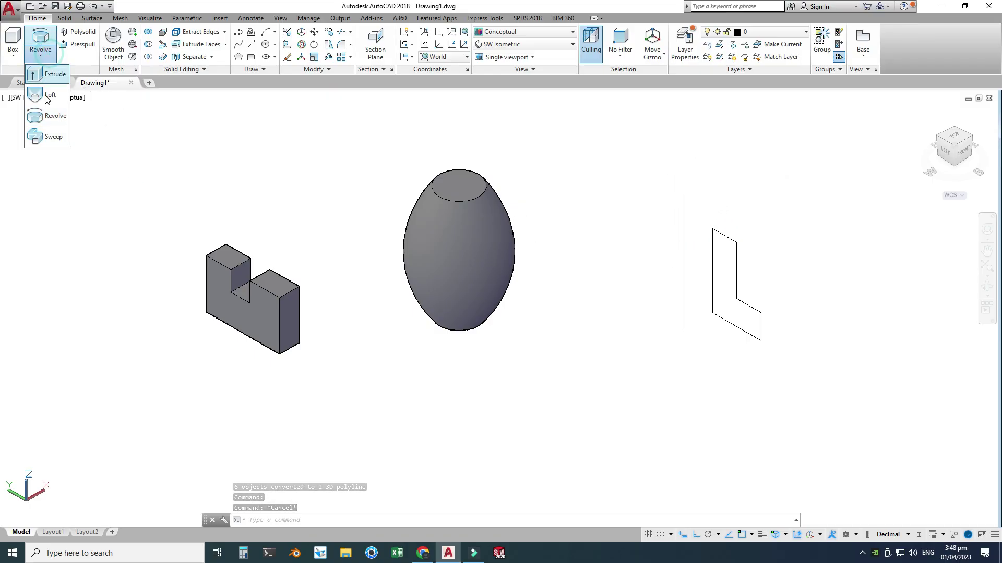
{"action": "left_click", "coordinate": [65, 120]}
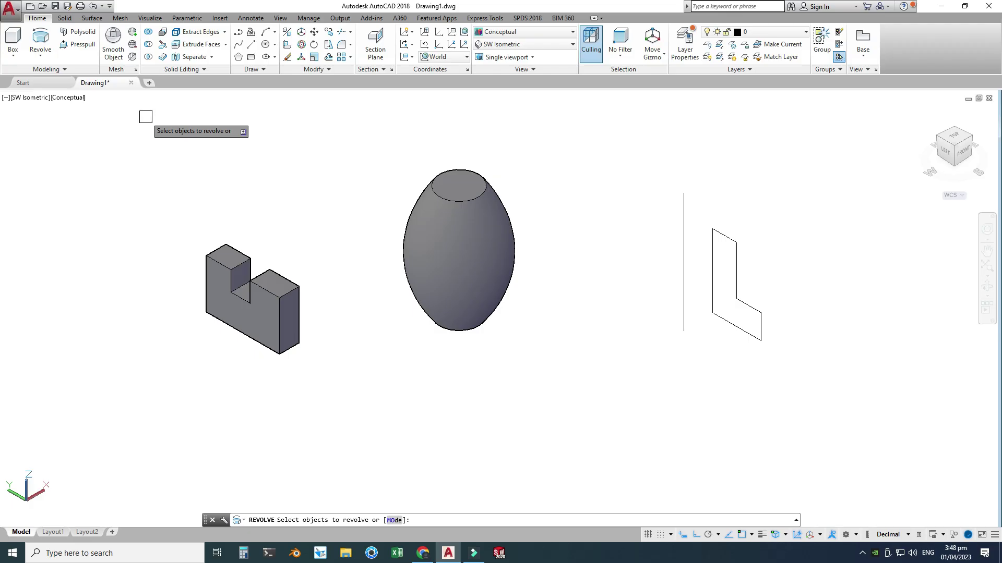
{"action": "left_click", "coordinate": [712, 251]}
{"action": "key", "text": "Return"}
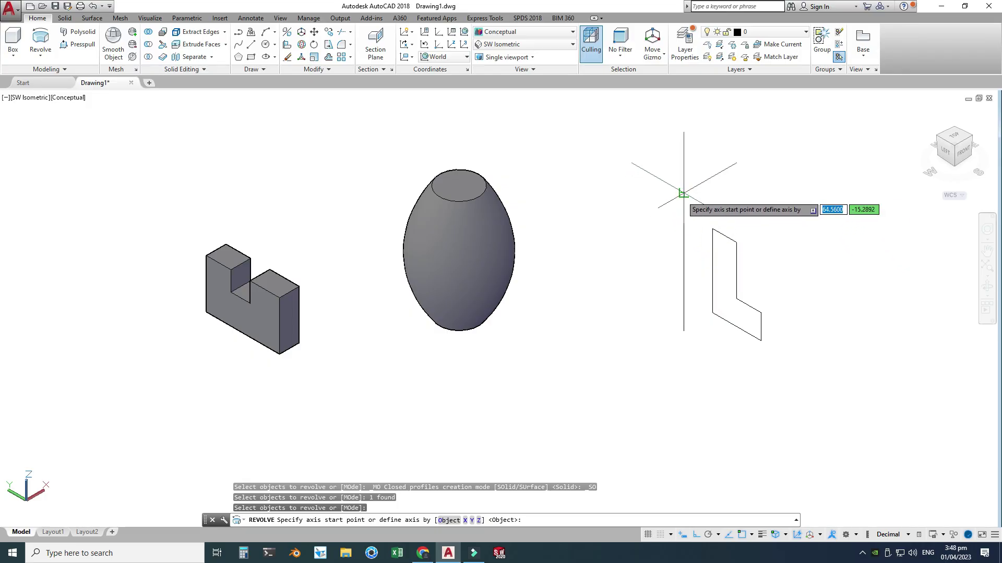
{"action": "left_click", "coordinate": [683, 194]}
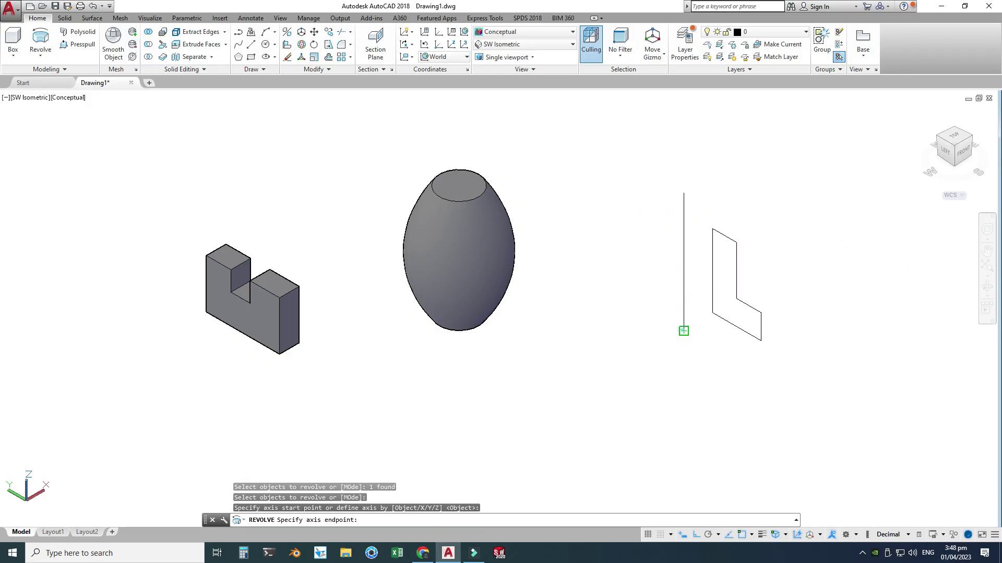
{"action": "left_click", "coordinate": [684, 331]}
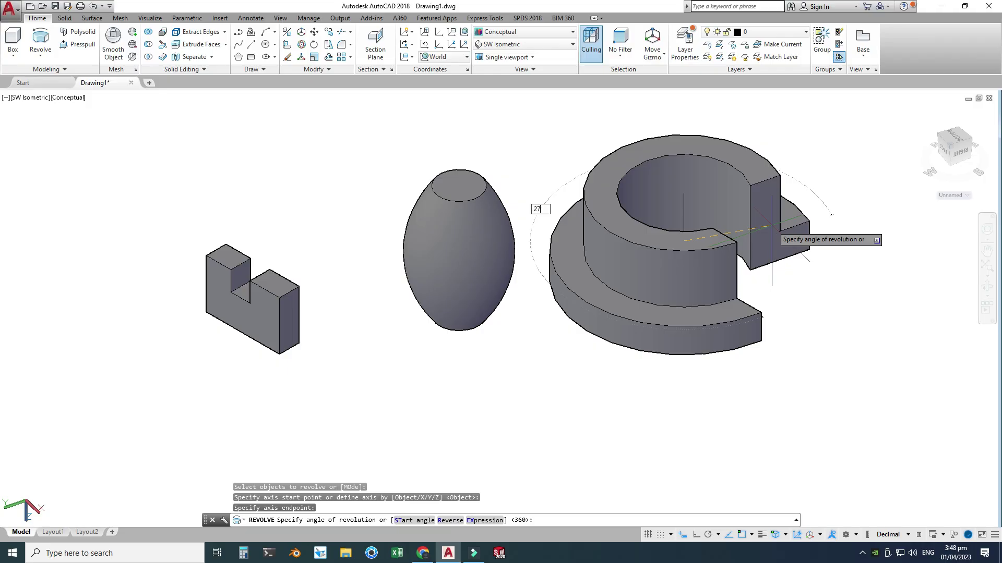
{"action": "key", "text": "Return"}
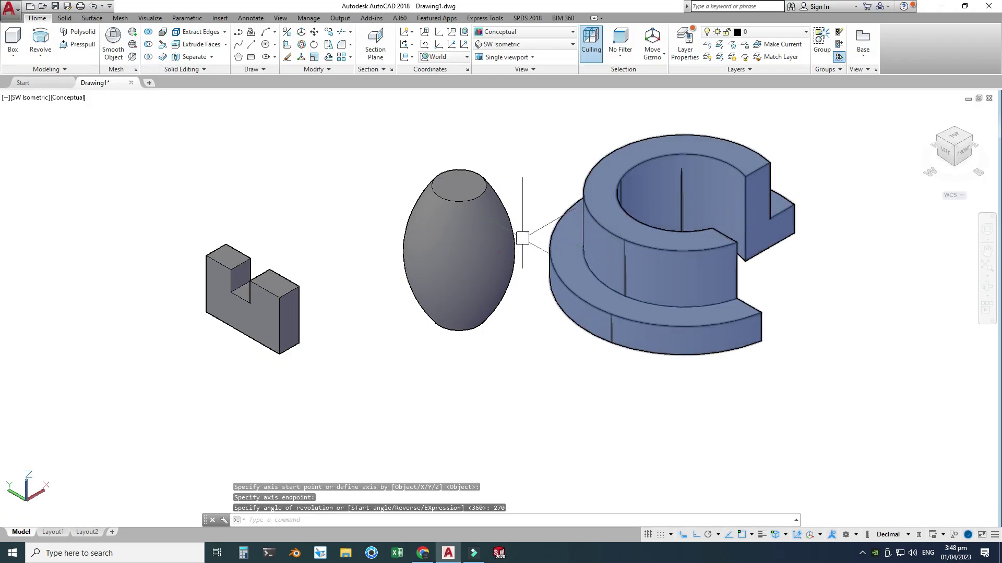
{"action": "key", "text": "Escape"}
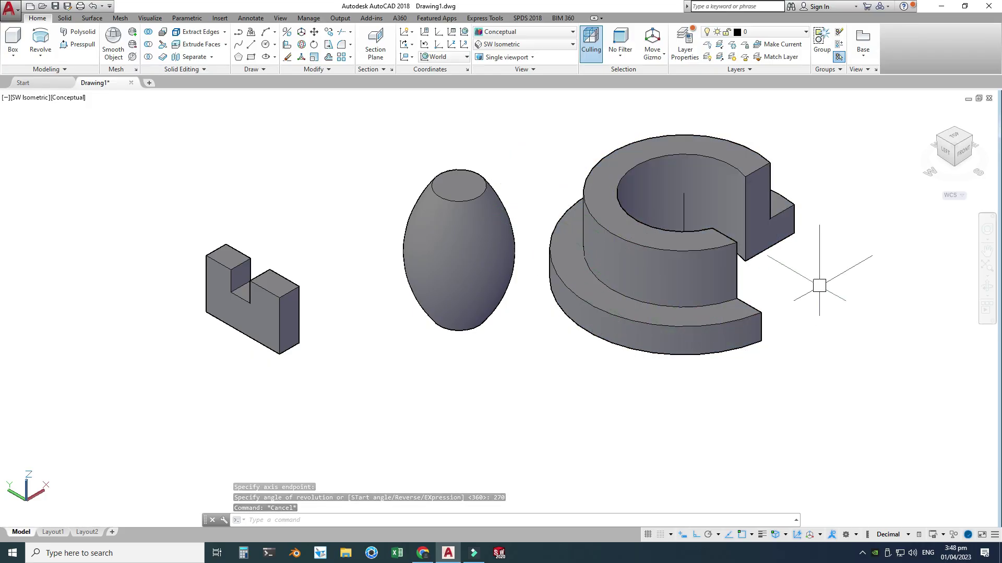
Zoom and pan the solids left, start Sweep, and switch to the pipe sweep images.
{"action": "scroll", "coordinate": [554, 260], "scroll_direction": "down", "scroll_amount": 2}
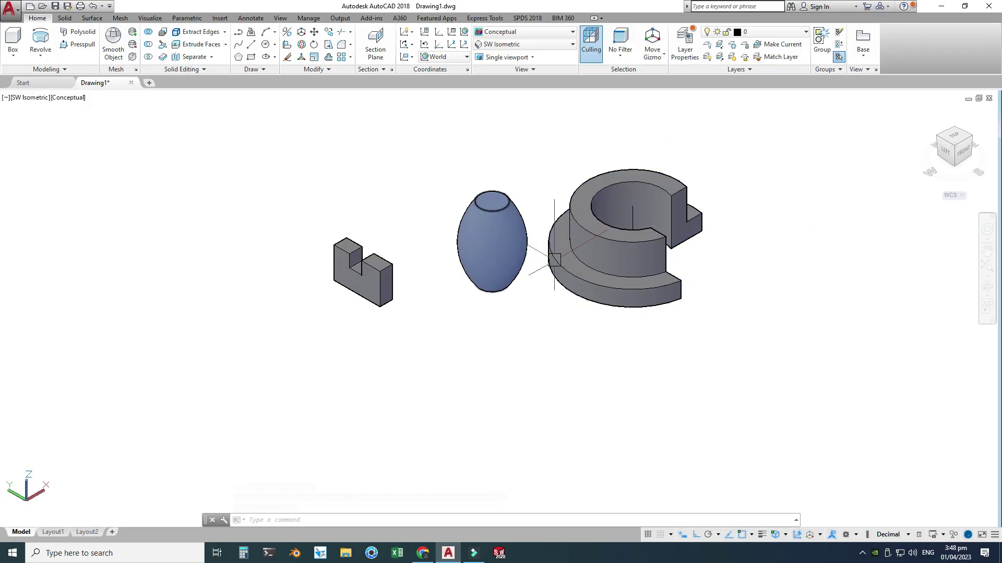
{"action": "scroll", "coordinate": [705, 193], "scroll_direction": "up", "scroll_amount": 2}
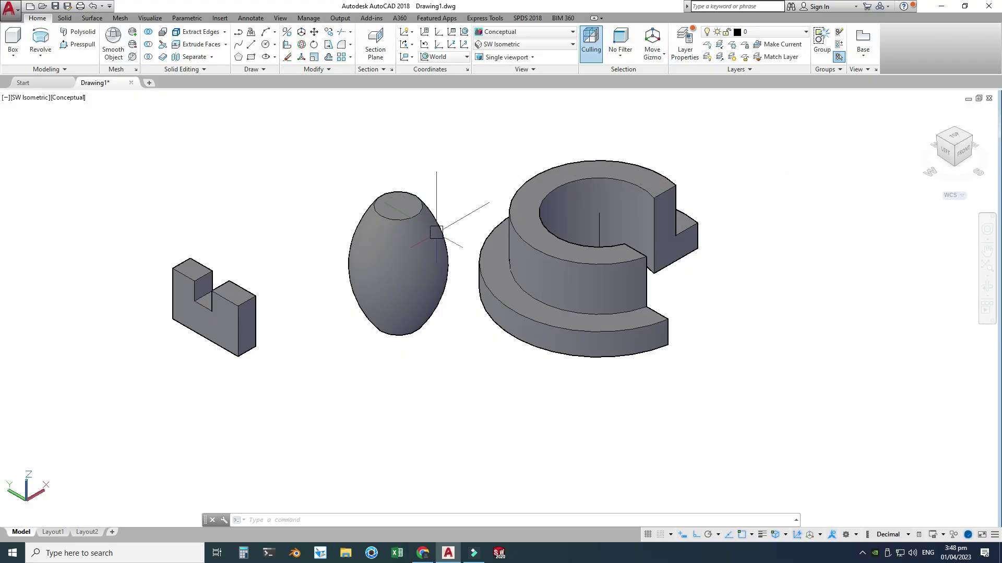
{"action": "scroll", "coordinate": [364, 212], "scroll_direction": "down", "scroll_amount": 2}
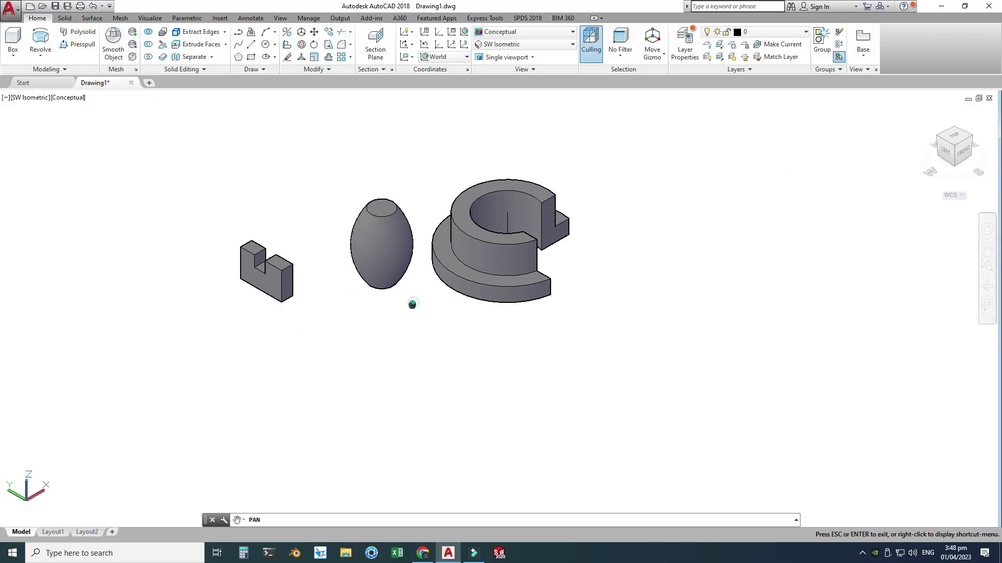
{"action": "middle_click_drag", "start_coordinate": [413, 313], "coordinate": [311, 326]}
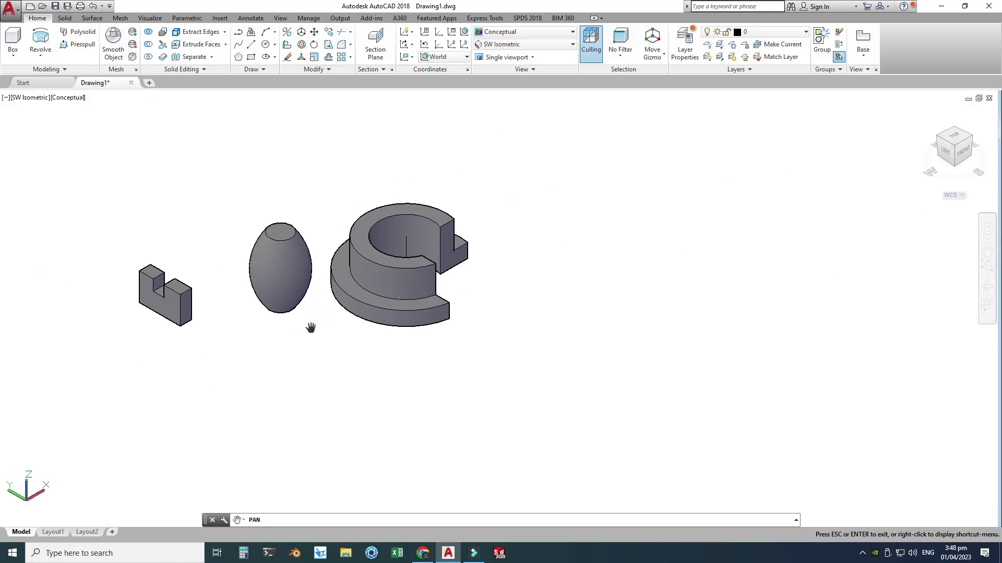
{"action": "scroll", "coordinate": [311, 327], "scroll_direction": "down", "scroll_amount": 1}
{"action": "left_click", "coordinate": [40, 56]}
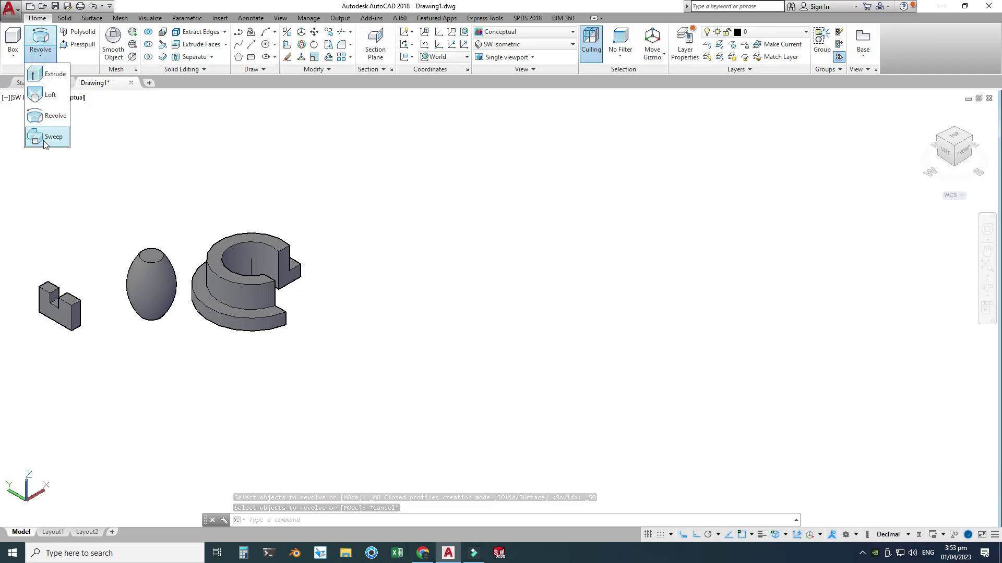
{"action": "left_click", "coordinate": [43, 140]}
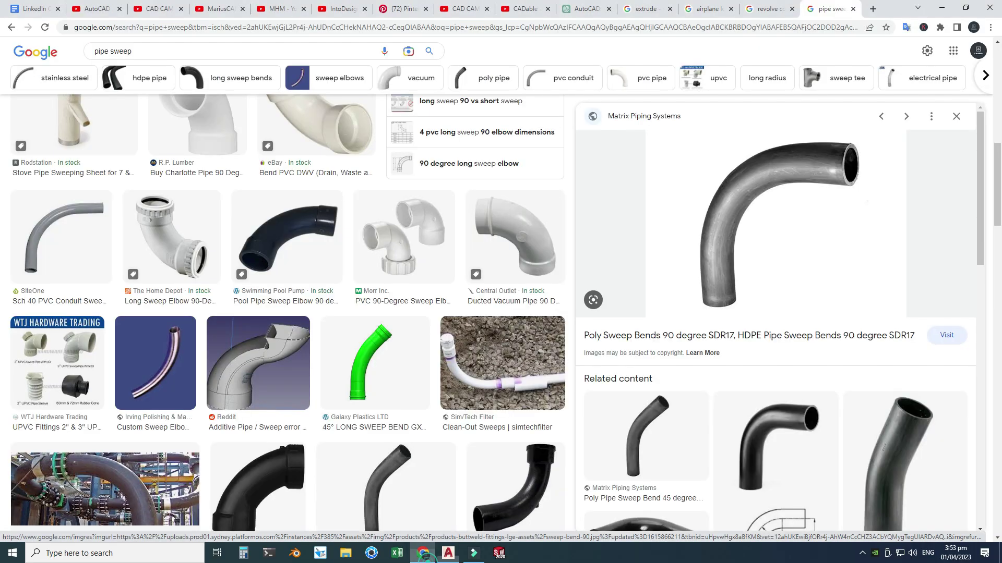
{"action": "left_click", "coordinate": [422, 553]}
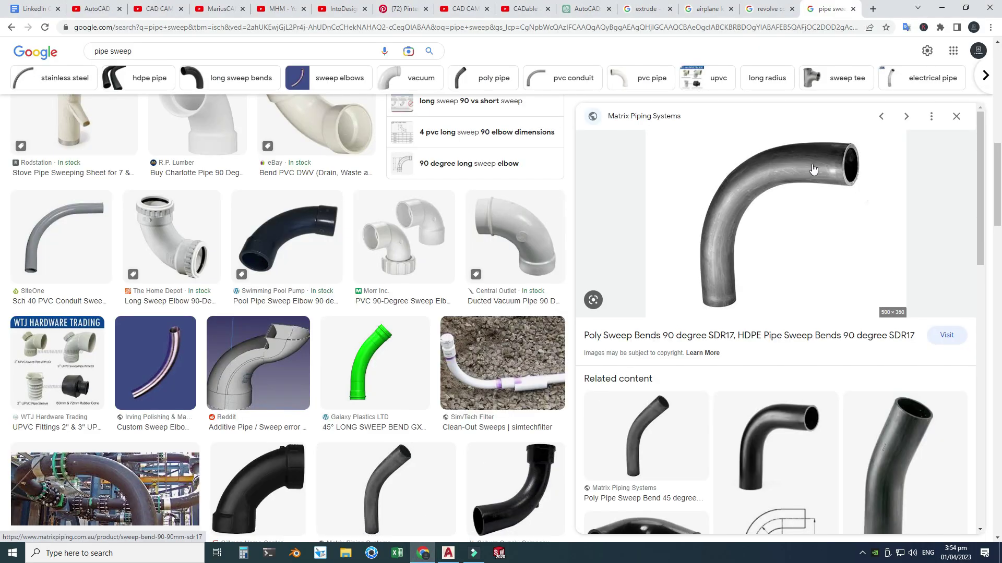
Scroll through the 'pipe sweep' bend previews, then return to AutoCAD.
{"action": "scroll", "coordinate": [754, 179], "scroll_direction": "down", "scroll_amount": 2}
{"action": "scroll", "coordinate": [749, 182], "scroll_direction": "up", "scroll_amount": 1}
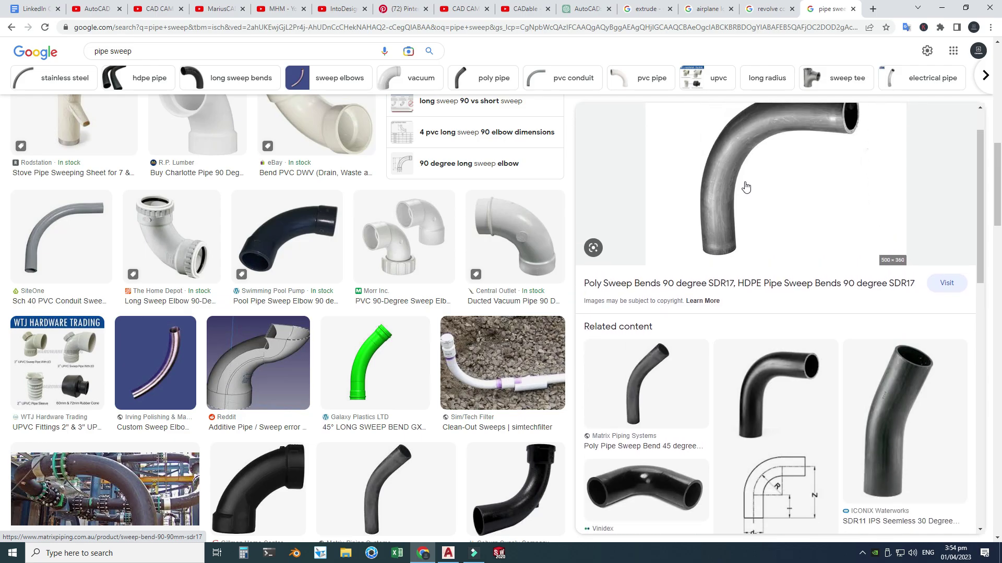
{"action": "scroll", "coordinate": [749, 182], "scroll_direction": "down", "scroll_amount": 2}
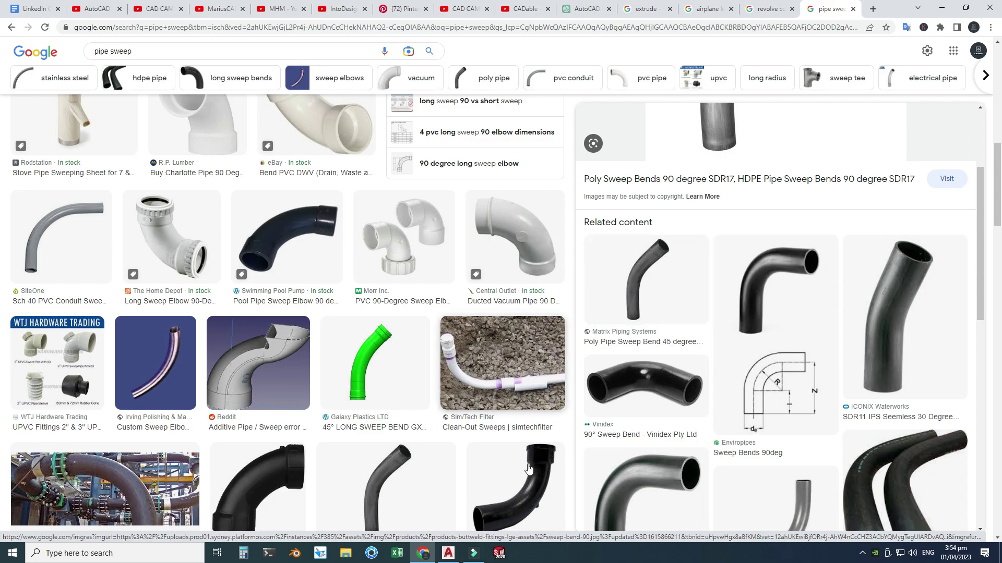
{"action": "left_click", "coordinate": [447, 553]}
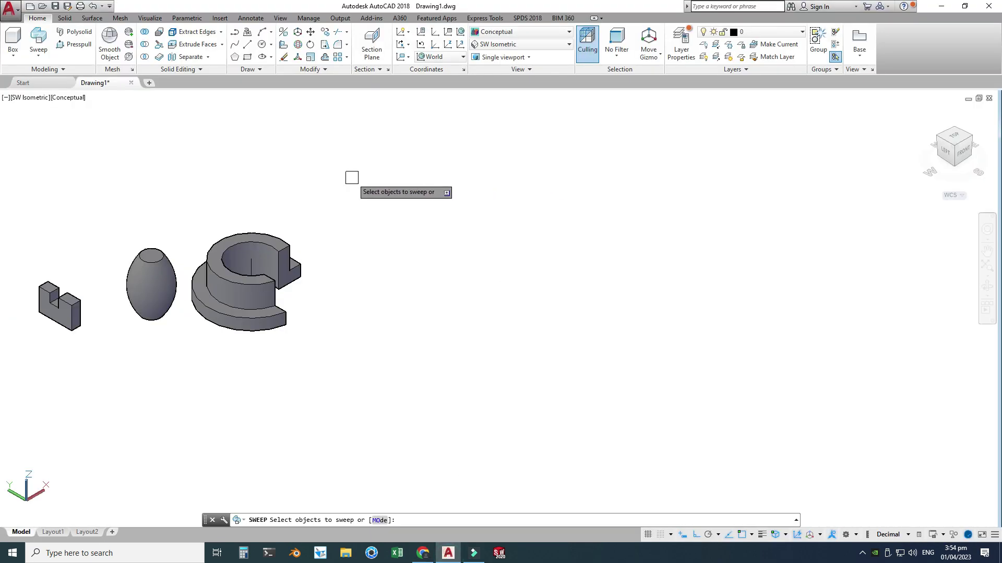
Cancel Sweep and draw the path: a vertical 30-unit line then a slanted 30-unit line.
{"action": "key", "text": "Escape"}
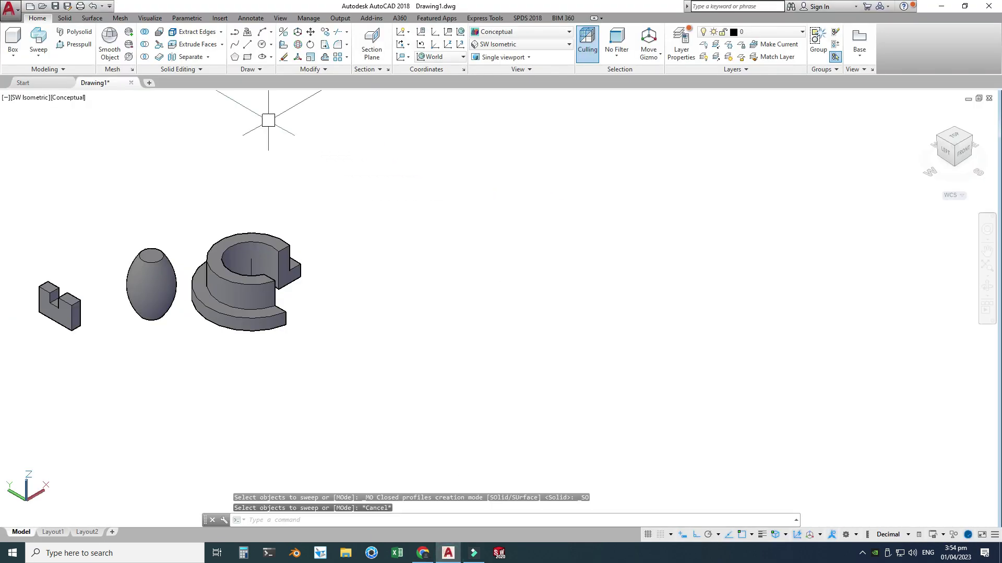
{"action": "left_click", "coordinate": [248, 46]}
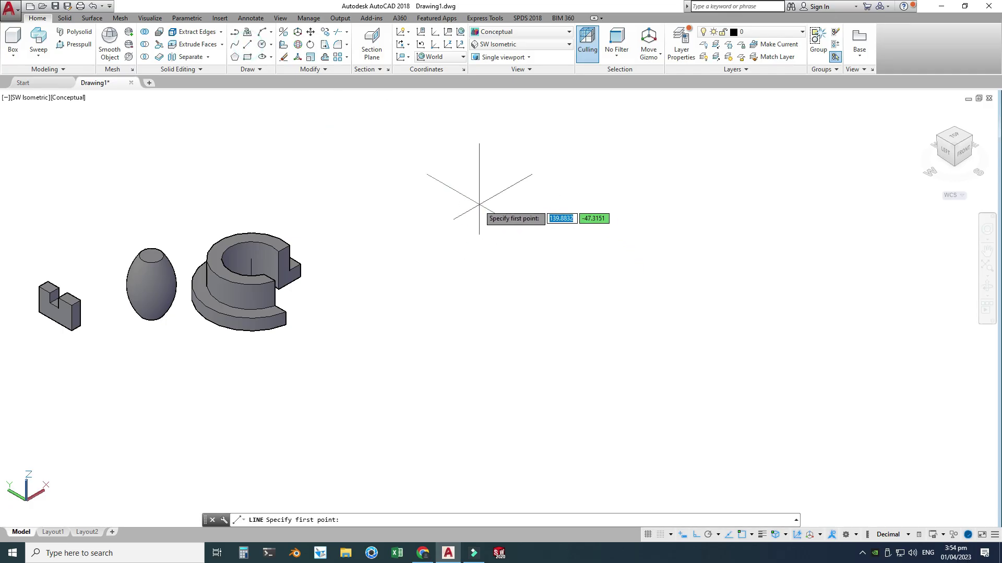
{"action": "left_click", "coordinate": [463, 194]}
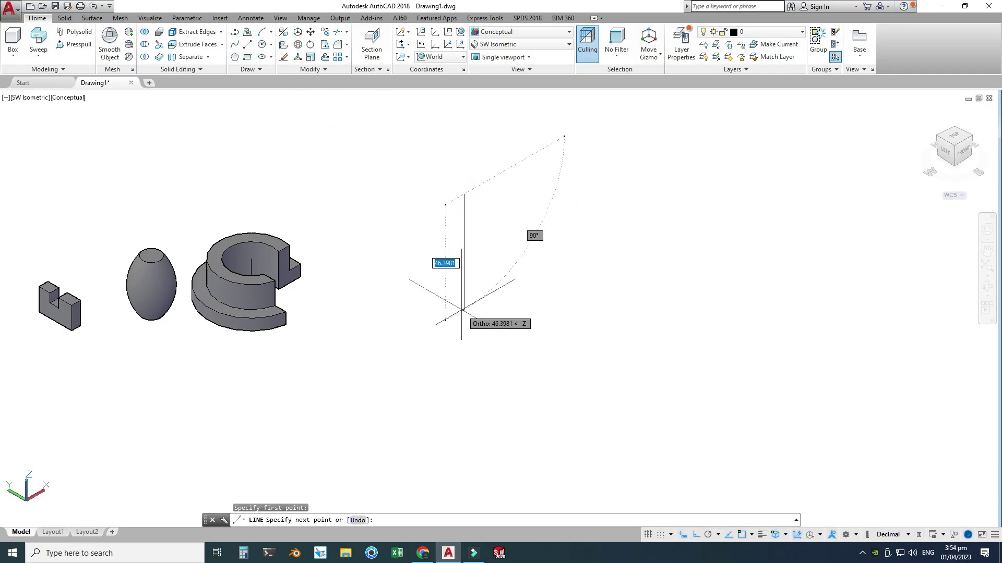
{"action": "type", "text": "30"}
{"action": "key", "text": "Return"}
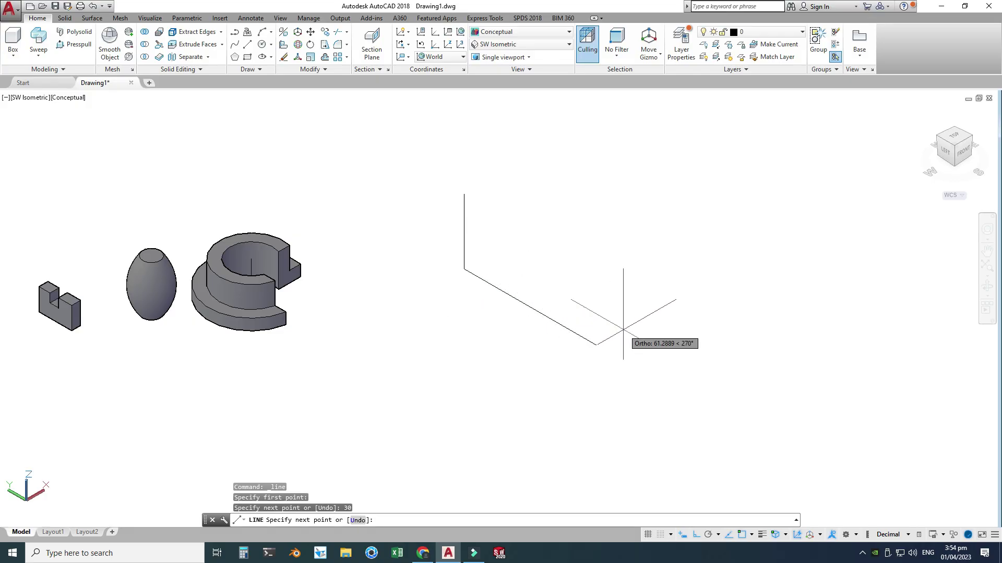
{"action": "type", "text": "30"}
{"action": "key", "text": "Return"}
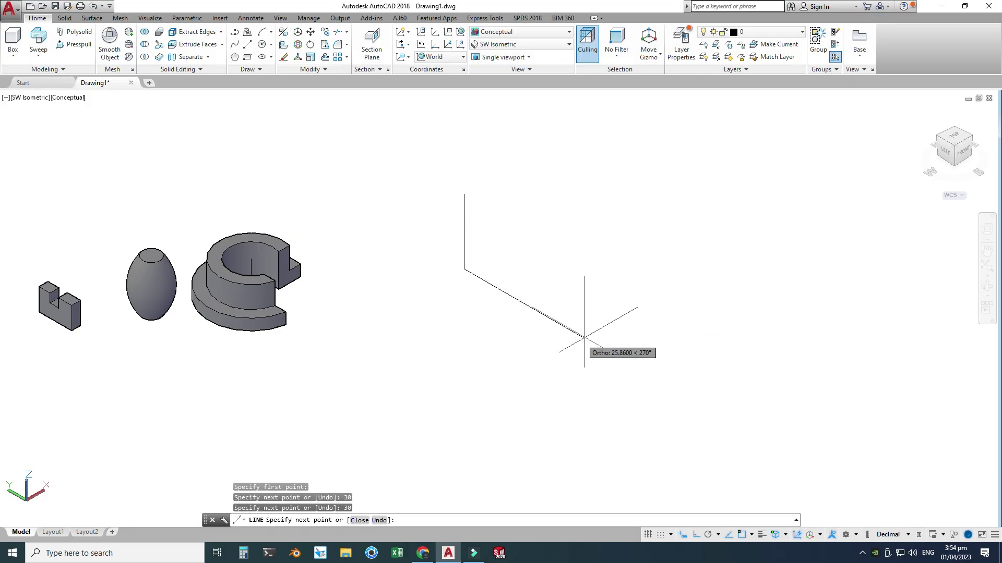
{"action": "key", "text": "Return"}
{"action": "scroll", "coordinate": [469, 240], "scroll_direction": "up", "scroll_amount": 2}
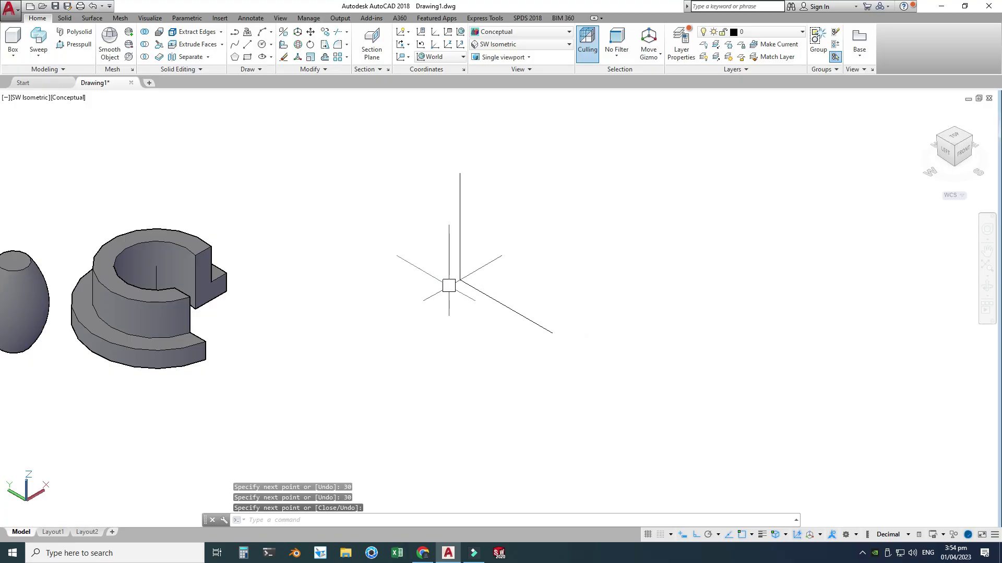
Fillet the corner between the vertical and slanted path lines with radius 5.
{"action": "left_click", "coordinate": [347, 44]}
{"action": "left_click", "coordinate": [365, 63]}
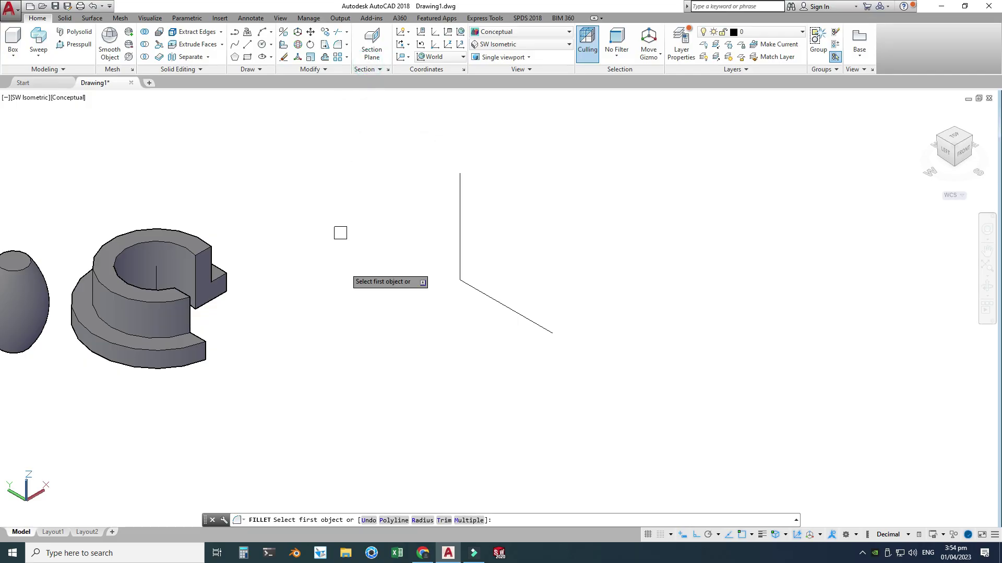
{"action": "left_click", "coordinate": [422, 521]}
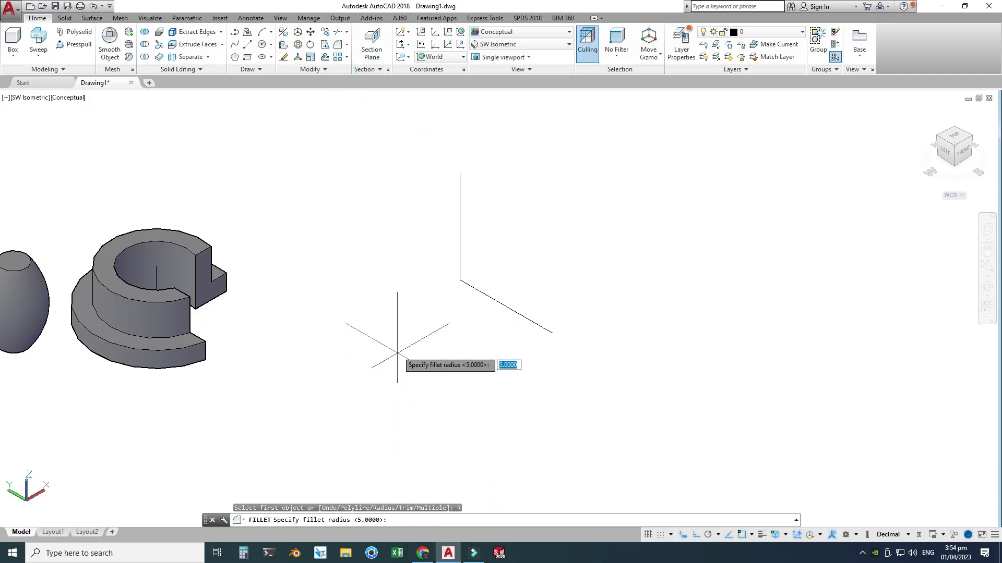
{"action": "key", "text": "Return"}
{"action": "left_click", "coordinate": [460, 250]}
{"action": "left_click", "coordinate": [475, 288]}
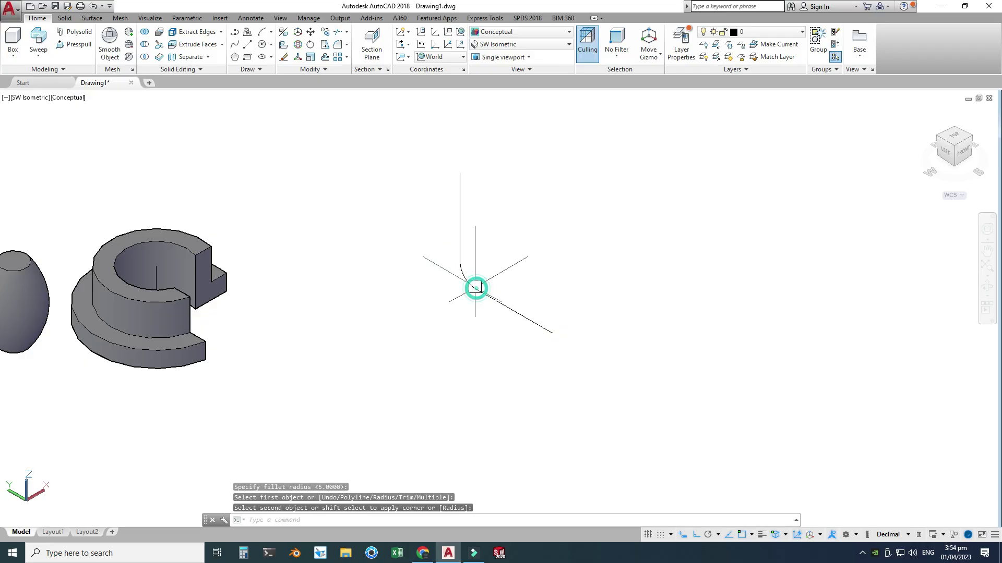
{"action": "left_click", "coordinate": [38, 56]}
{"action": "left_click", "coordinate": [39, 59]}
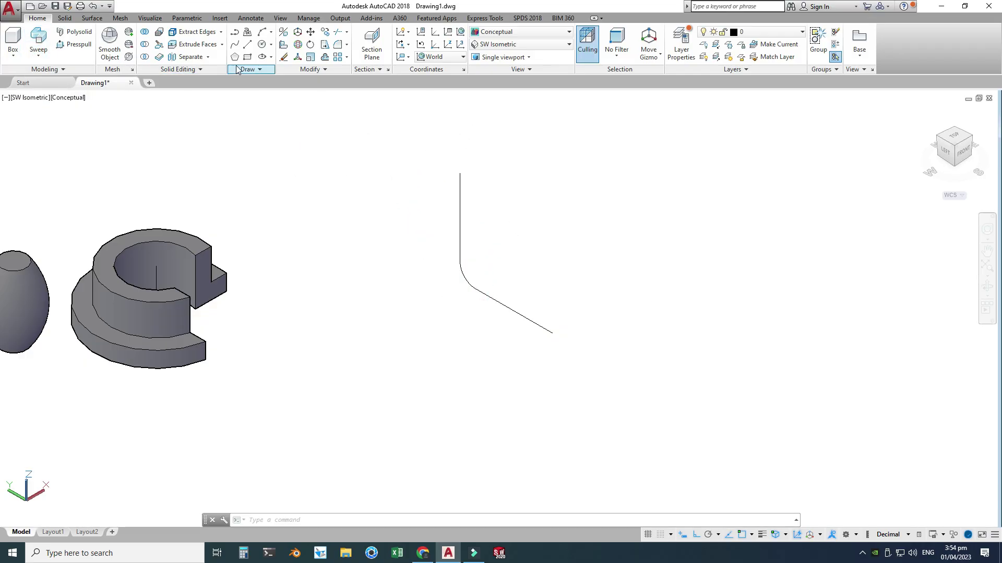
{"action": "left_click", "coordinate": [271, 44]}
Draw a radius-5 circle centred above the path.
{"action": "left_click", "coordinate": [296, 61]}
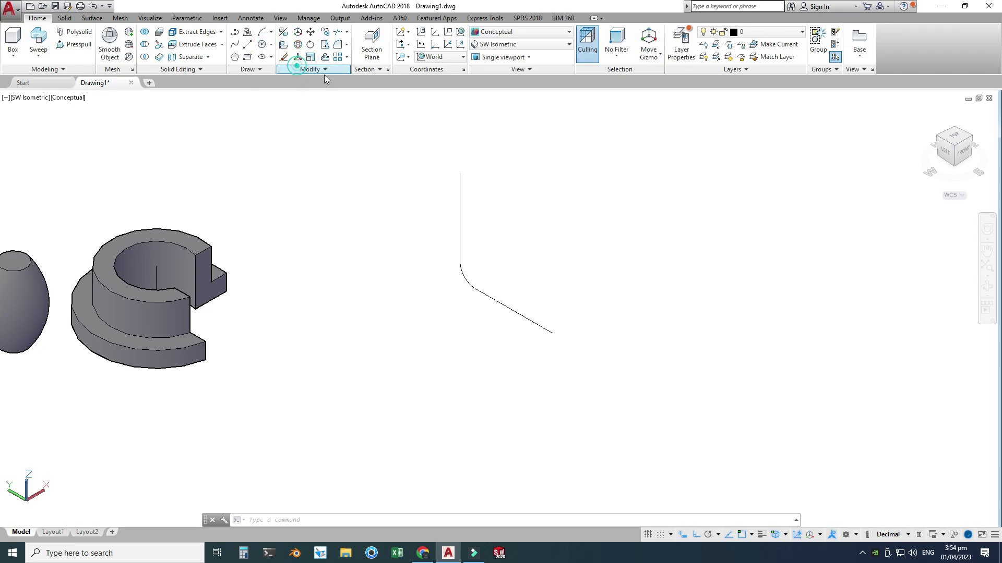
{"action": "left_click", "coordinate": [630, 157]}
{"action": "type", "text": "5"}
{"action": "key", "text": "Return"}
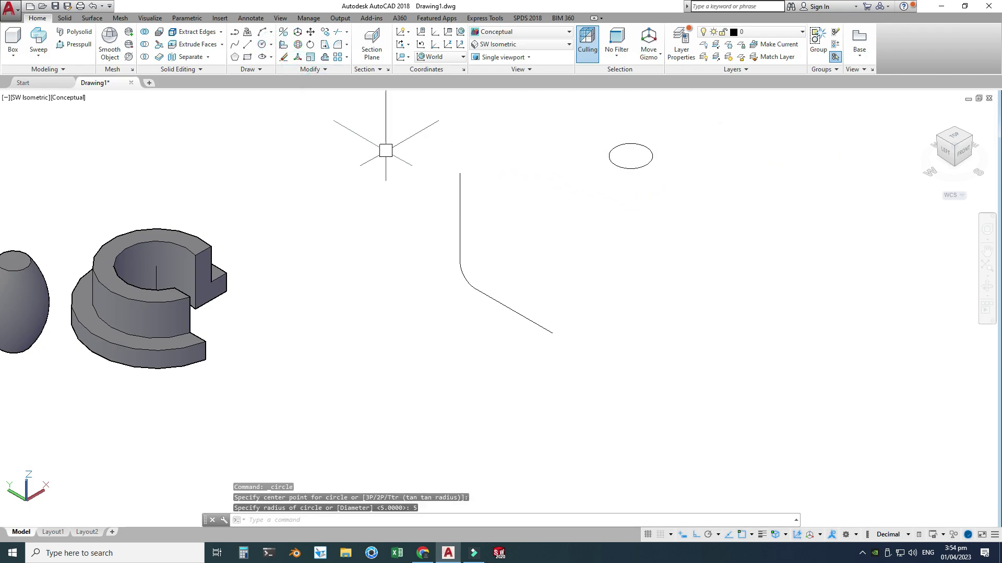
Window-select the path's two lines and fillet arc and join them into one spline with JO.
{"action": "left_click", "coordinate": [560, 355]}
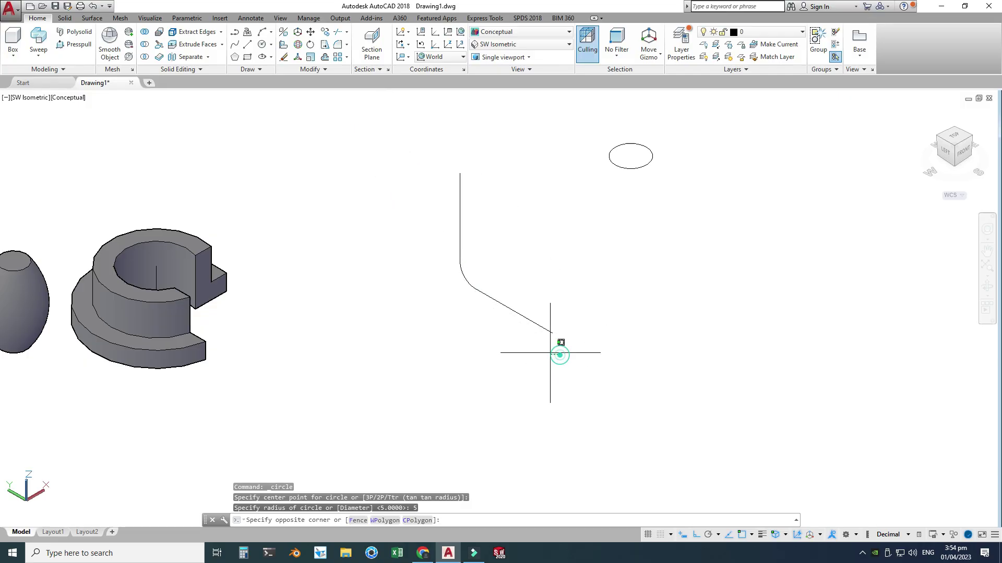
{"action": "left_click", "coordinate": [386, 190]}
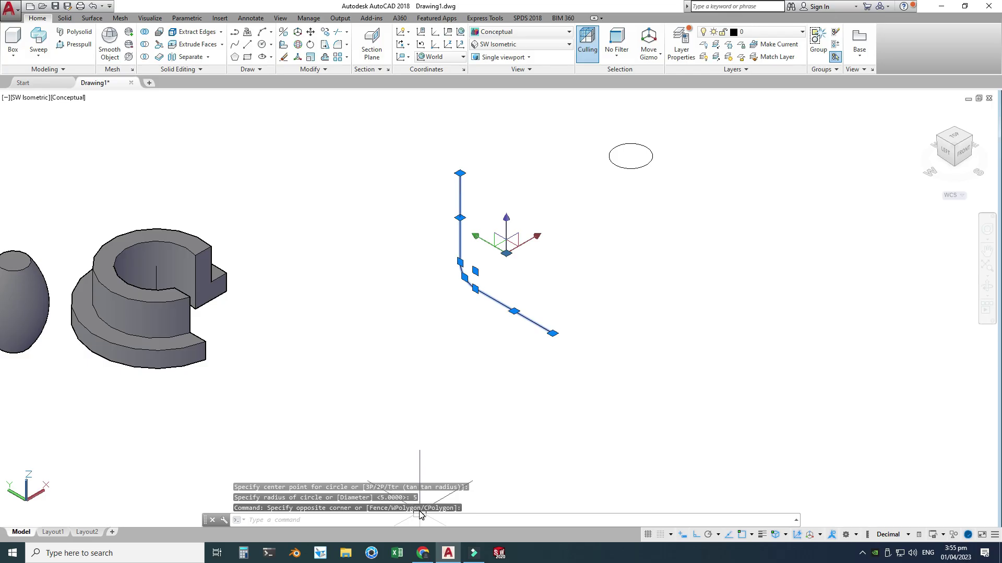
{"action": "type", "text": "jo"}
{"action": "key", "text": "Return"}
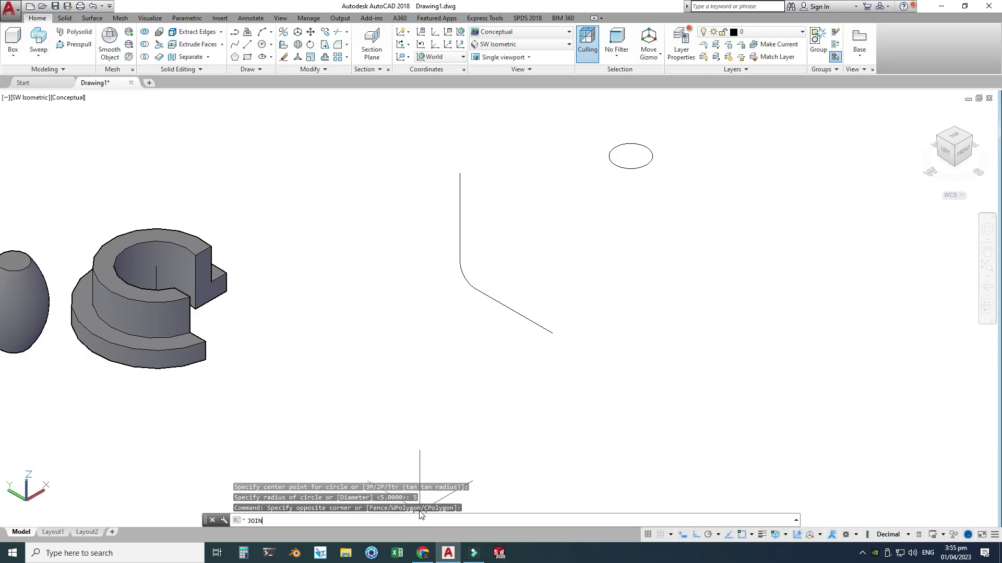
{"action": "left_click", "coordinate": [465, 229]}
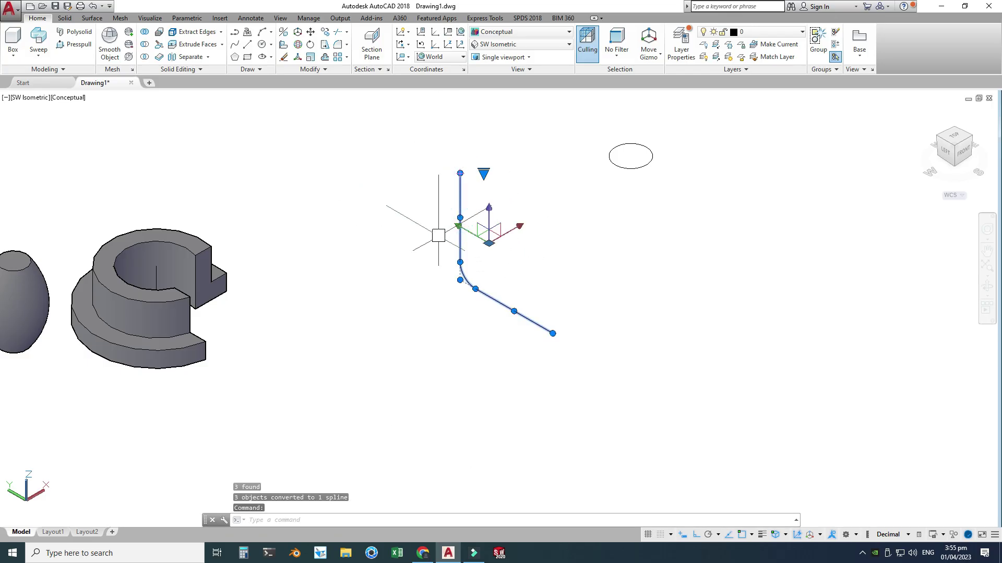
{"action": "key", "text": "Escape"}
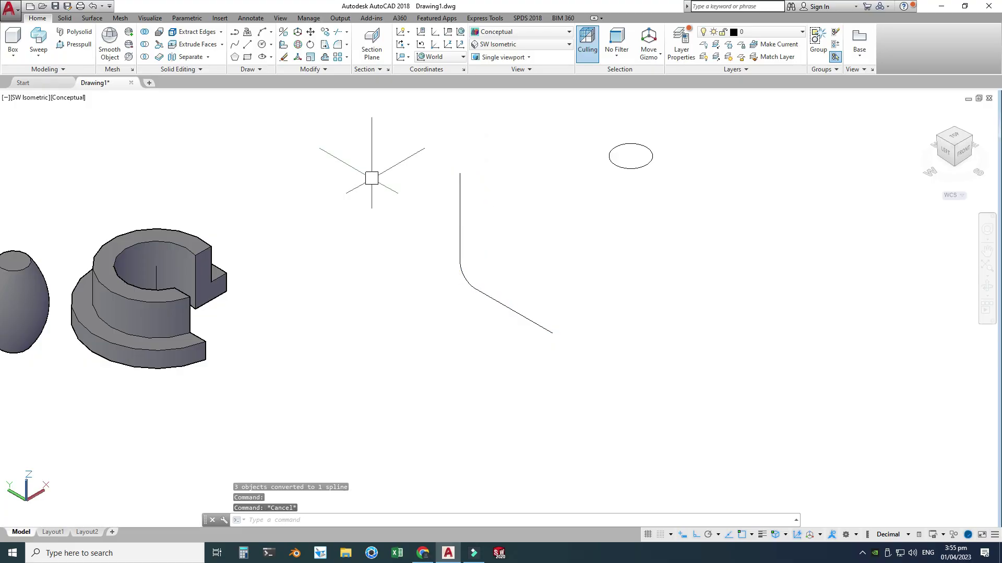
{"action": "left_click", "coordinate": [46, 55]}
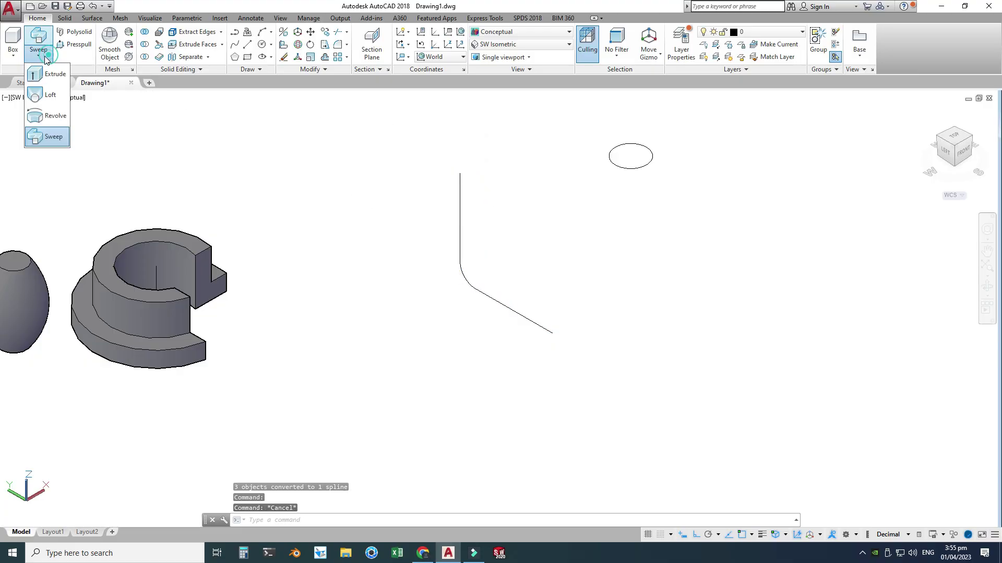
Sweep the radius-5 circle along the bent spline path to form the pipe.
{"action": "left_click", "coordinate": [47, 137]}
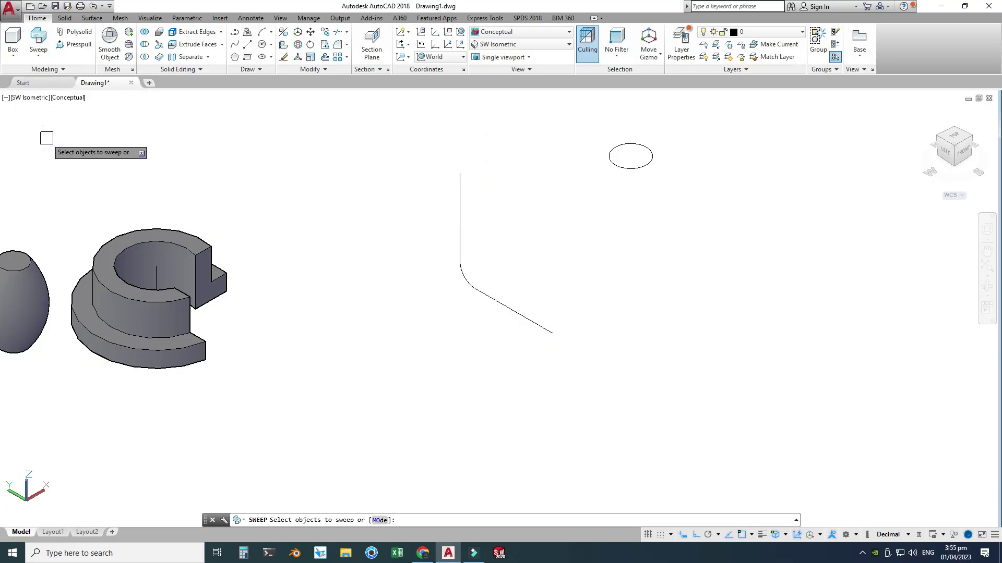
{"action": "left_click", "coordinate": [460, 178]}
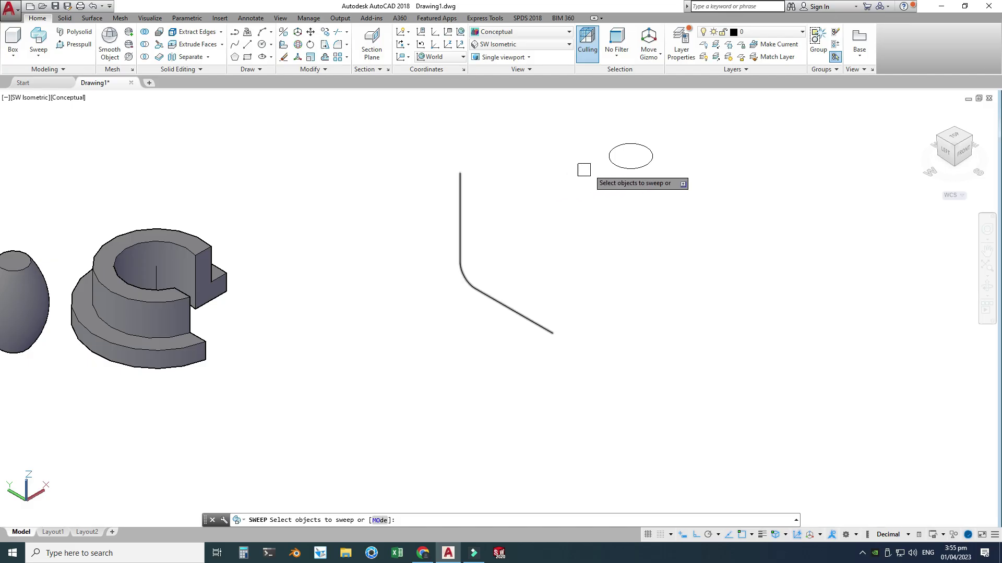
{"action": "left_click", "coordinate": [612, 163]}
{"action": "key", "text": "Return"}
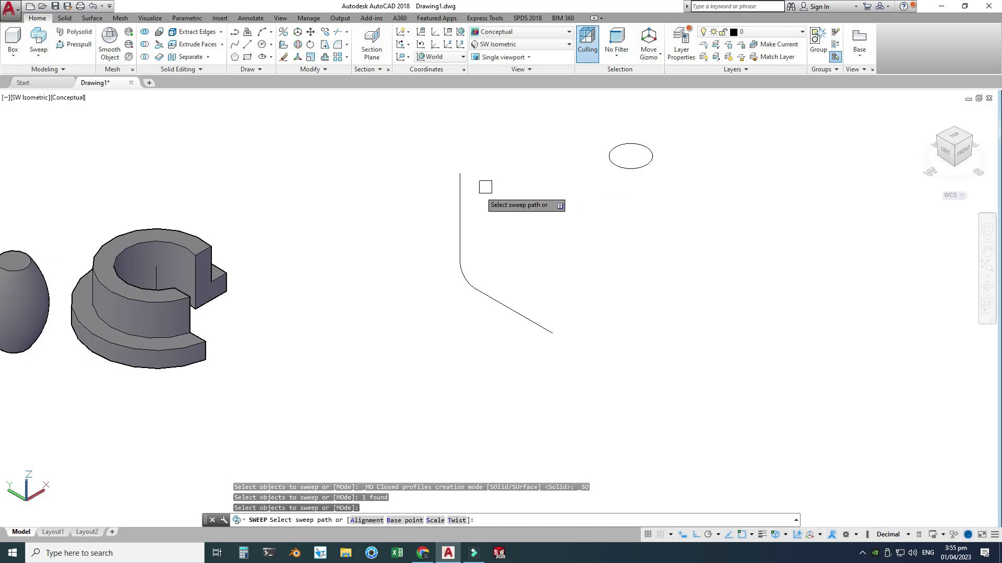
{"action": "left_click", "coordinate": [458, 192]}
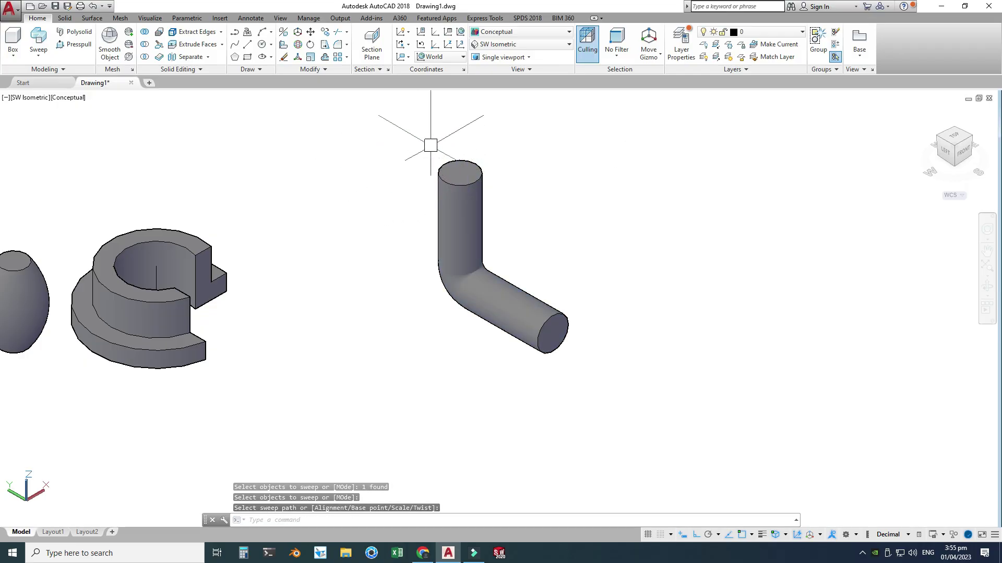
Zoom to inspect the swept pipe, then undo it.
{"action": "scroll", "coordinate": [468, 243], "scroll_direction": "up", "scroll_amount": 5}
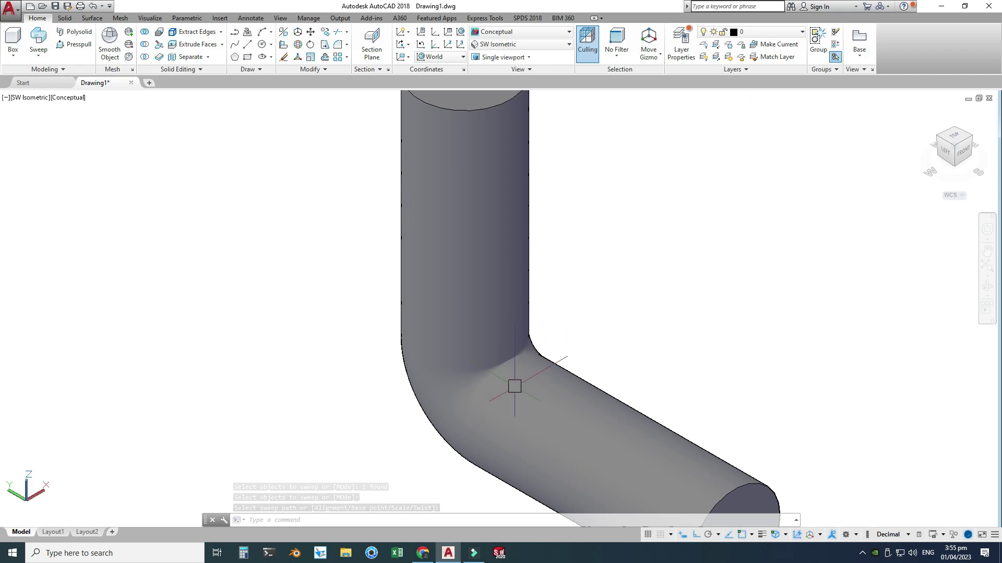
{"action": "scroll", "coordinate": [496, 346], "scroll_direction": "down", "scroll_amount": 5}
{"action": "scroll", "coordinate": [489, 298], "scroll_direction": "up", "scroll_amount": 2}
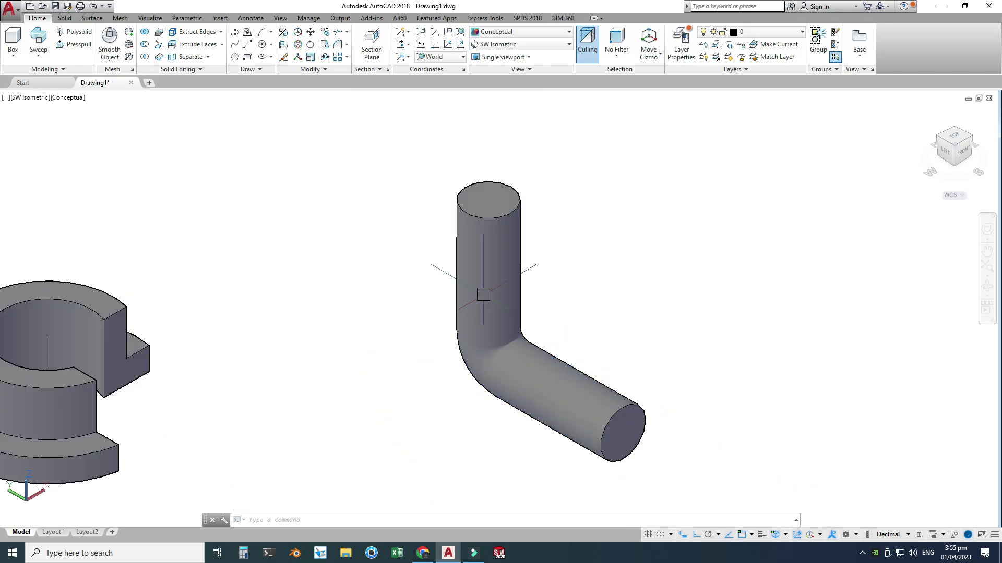
{"action": "scroll", "coordinate": [433, 324], "scroll_direction": "down", "scroll_amount": 3}
{"action": "scroll", "coordinate": [422, 310], "scroll_direction": "up", "scroll_amount": 1}
{"action": "key", "text": "Escape"}
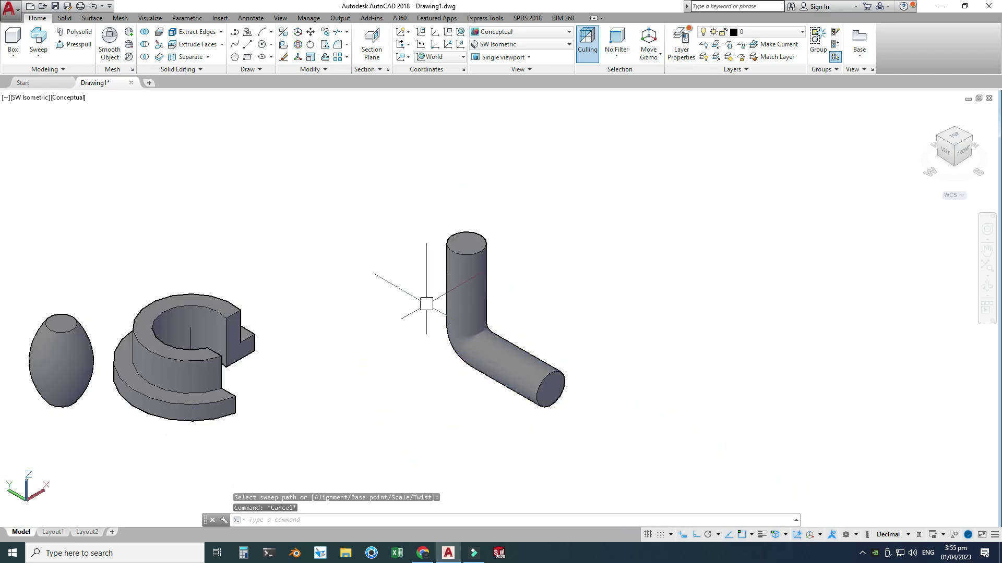
{"action": "key", "text": "ctrl+z"}
{"action": "key", "text": "ctrl+z"}
Undo the circle and join, then re-fillet the vertical and slanted lines' corner at radius 10.
{"action": "key", "text": "ctrl+z"}
{"action": "key", "text": "ctrl+z"}
{"action": "key", "text": "ctrl+z"}
{"action": "key", "text": "ctrl+z"}
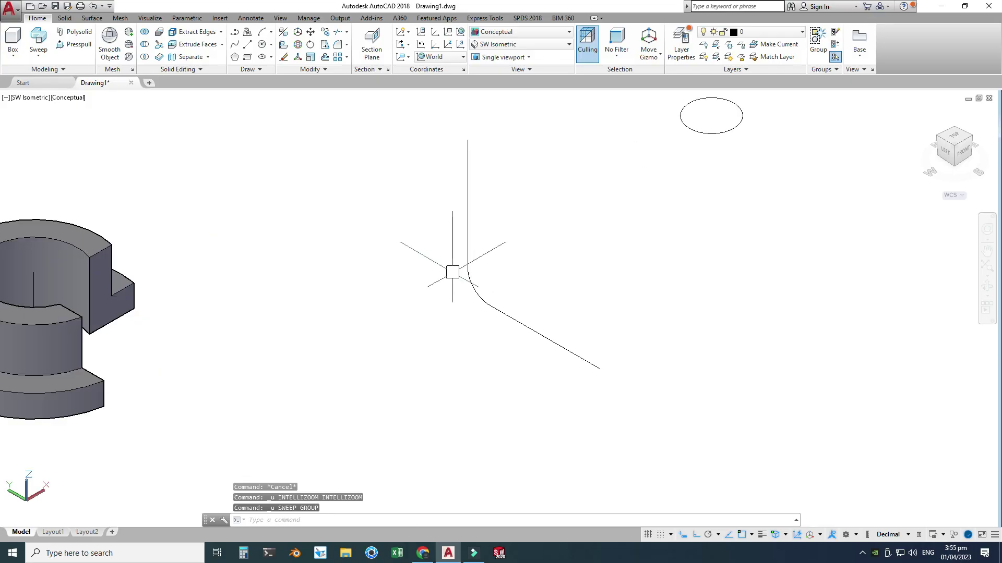
{"action": "key", "text": "ctrl+z"}
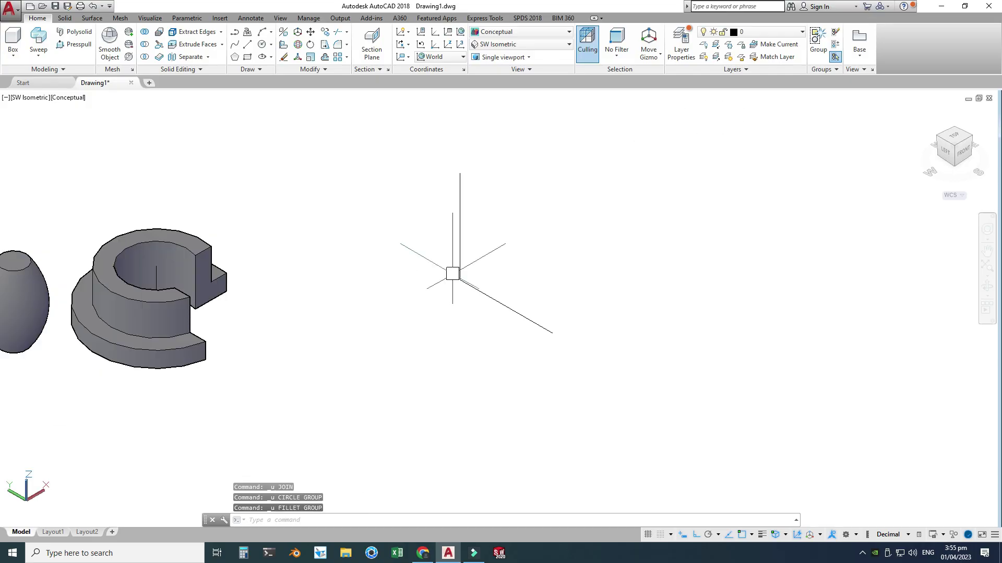
{"action": "scroll", "coordinate": [436, 262], "scroll_direction": "up", "scroll_amount": 2}
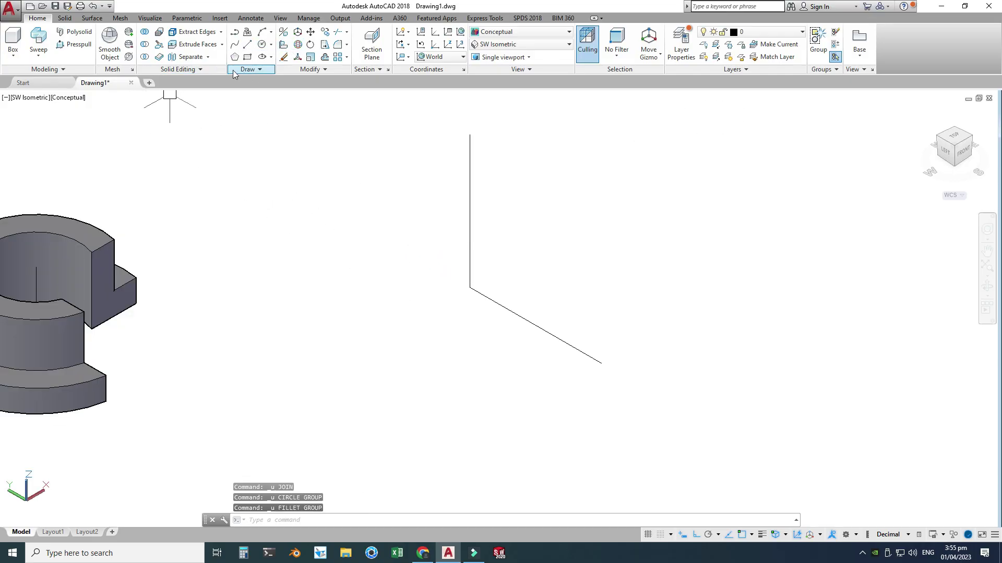
{"action": "left_click", "coordinate": [338, 44]}
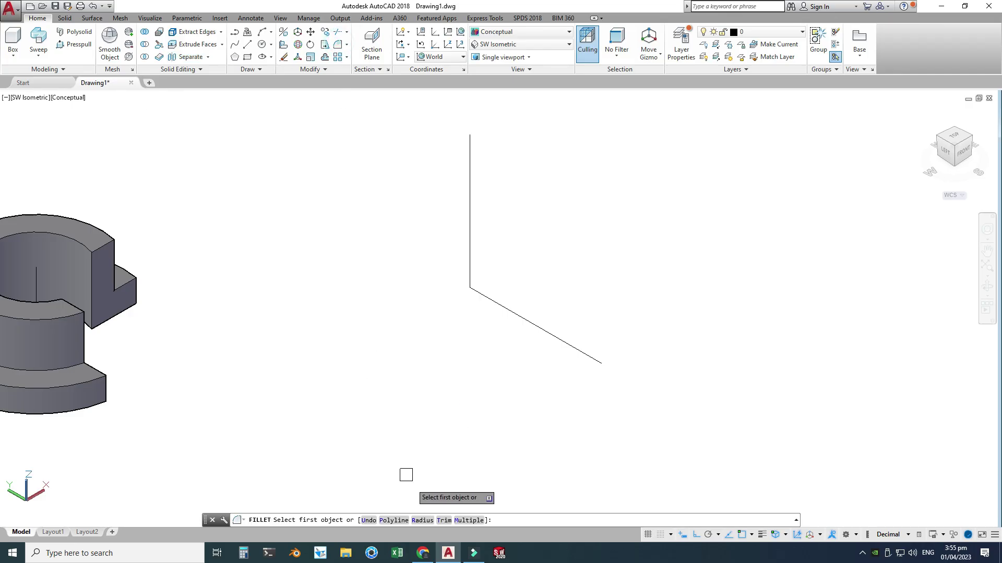
{"action": "left_click", "coordinate": [422, 521]}
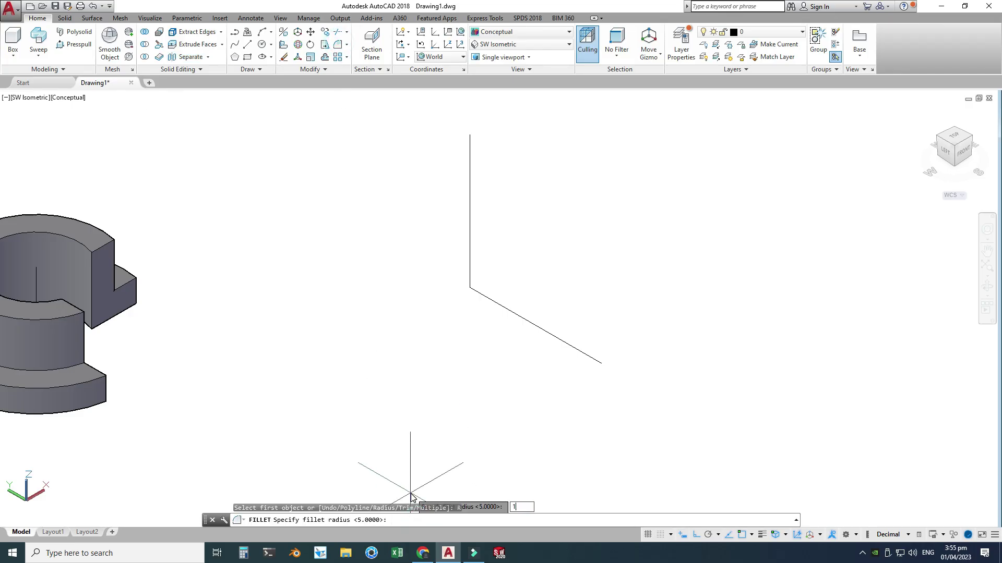
{"action": "key", "text": "Return"}
{"action": "left_click", "coordinate": [470, 252]}
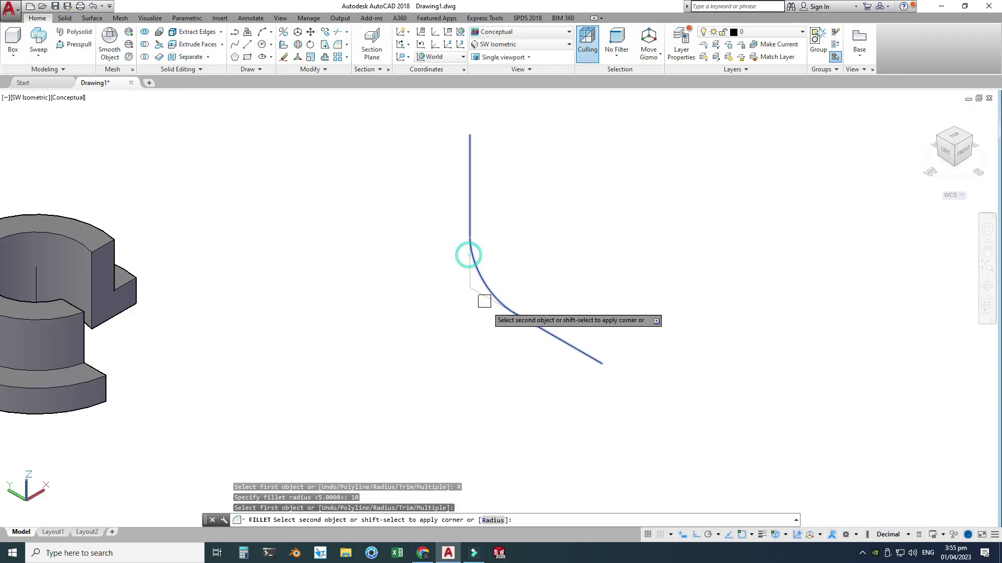
{"action": "left_click", "coordinate": [494, 310]}
{"action": "scroll", "coordinate": [425, 342], "scroll_direction": "down", "scroll_amount": 2}
{"action": "scroll", "coordinate": [454, 241], "scroll_direction": "up", "scroll_amount": 2}
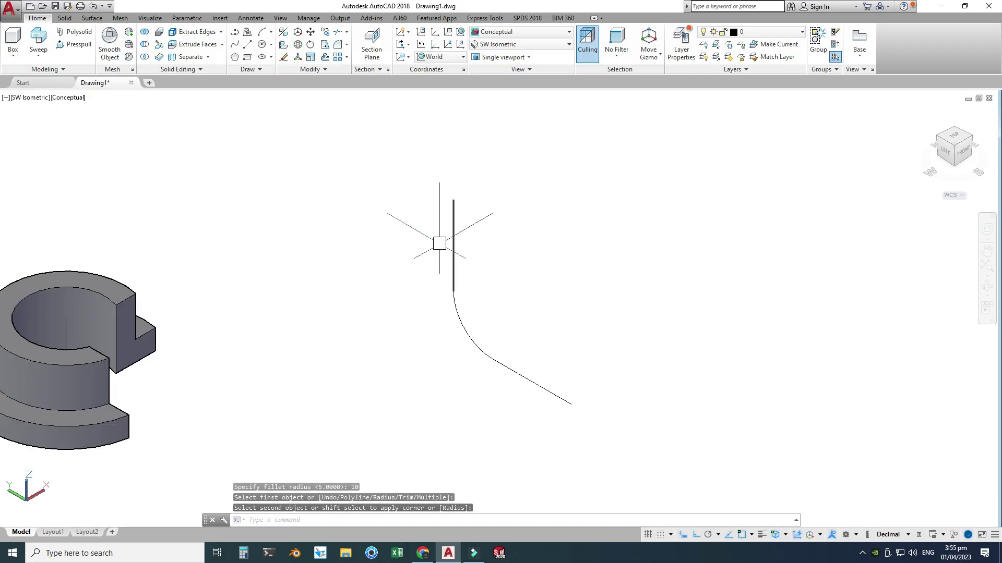
{"action": "key", "text": "Escape"}
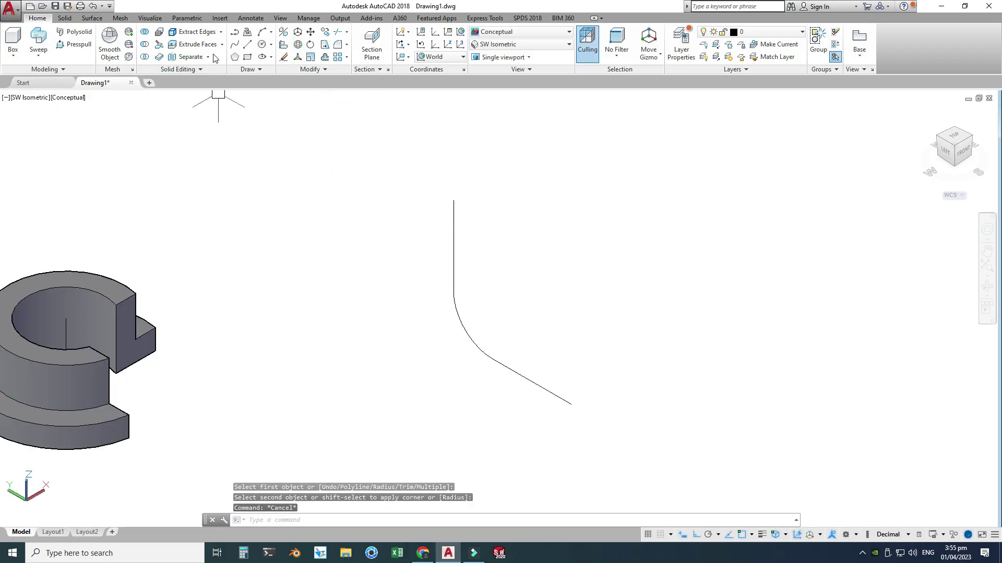
Draw a radius-5 circle centred above the path.
{"action": "left_click", "coordinate": [261, 45]}
{"action": "left_click", "coordinate": [581, 185]}
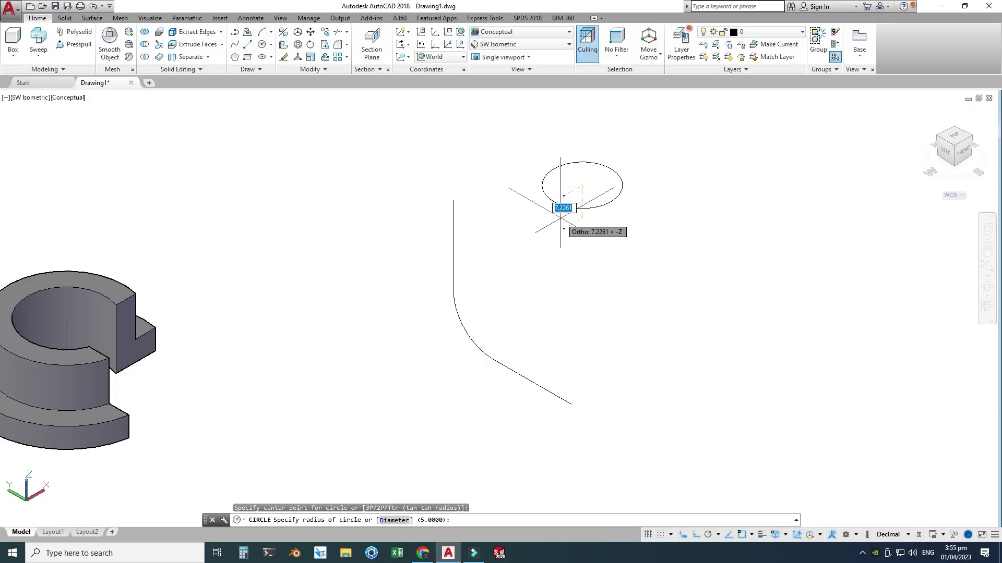
{"action": "type", "text": "5"}
{"action": "key", "text": "Return"}
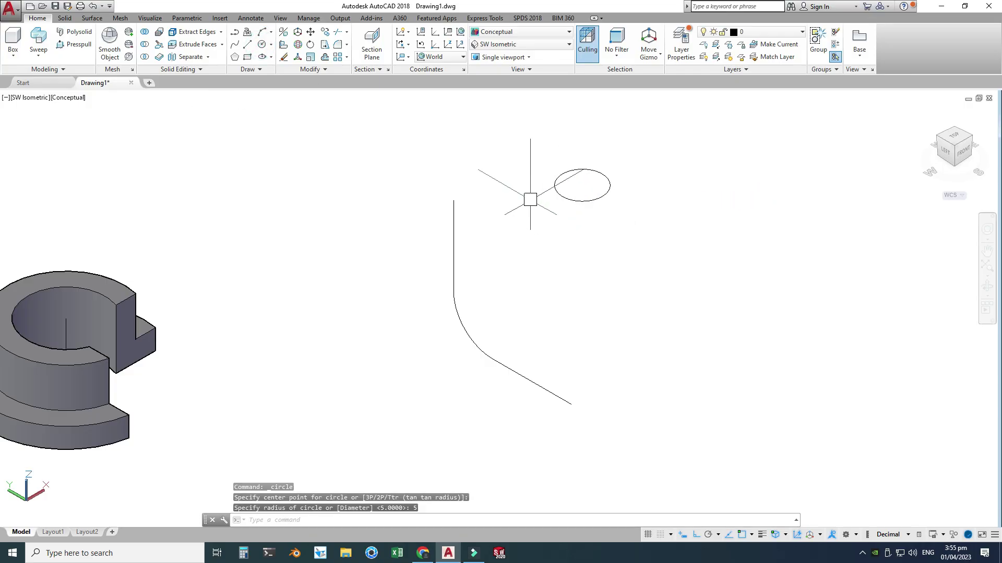
{"action": "key", "text": "Escape"}
{"action": "left_click", "coordinate": [38, 40]}
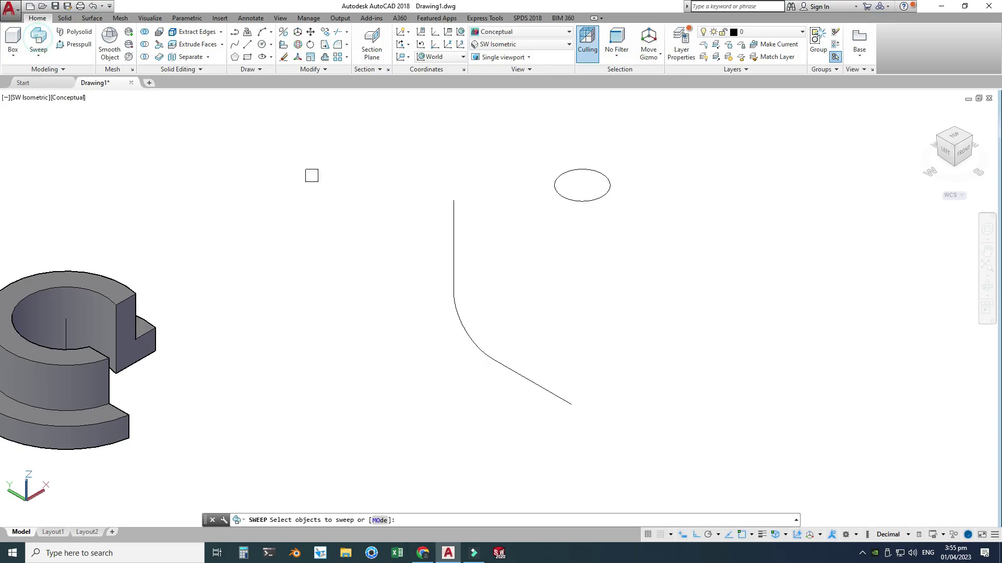
{"action": "key", "text": "Escape"}
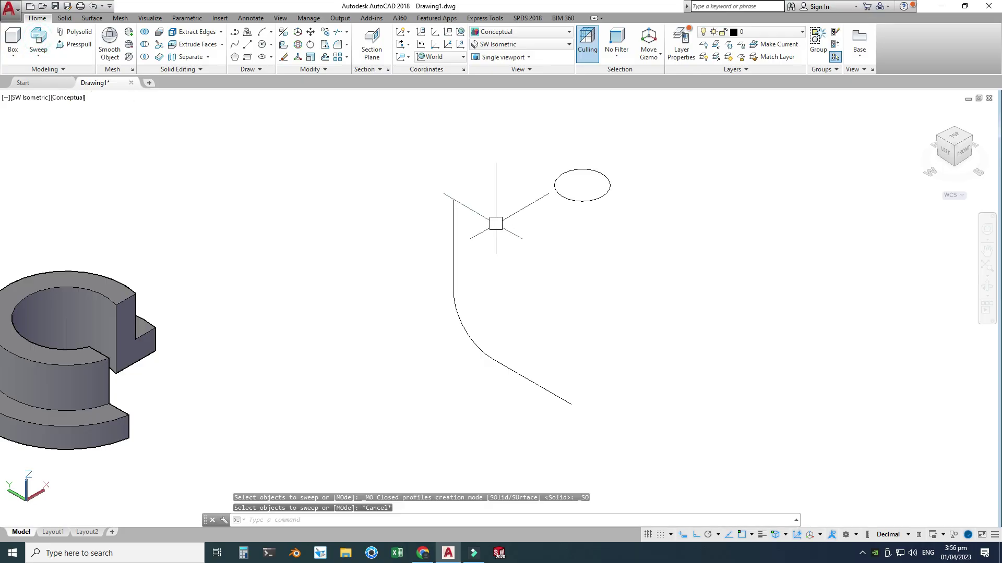
Select the vertical line, rounded corner and slanted line and JOIN them into one spline.
{"action": "left_click", "coordinate": [611, 440]}
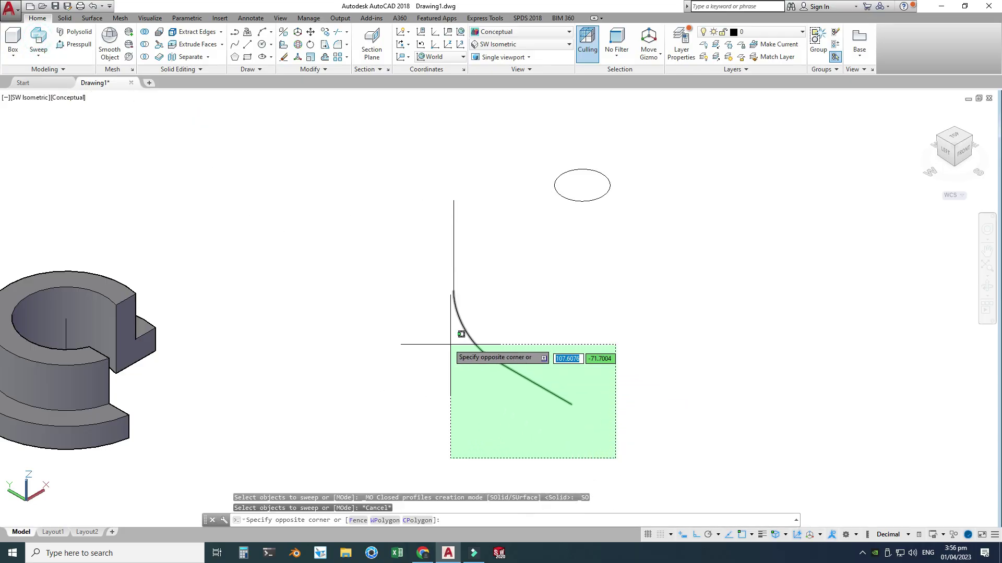
{"action": "left_click", "coordinate": [429, 329]}
{"action": "left_click", "coordinate": [482, 350]}
{"action": "left_click", "coordinate": [410, 214]}
{"action": "left_click", "coordinate": [509, 520]}
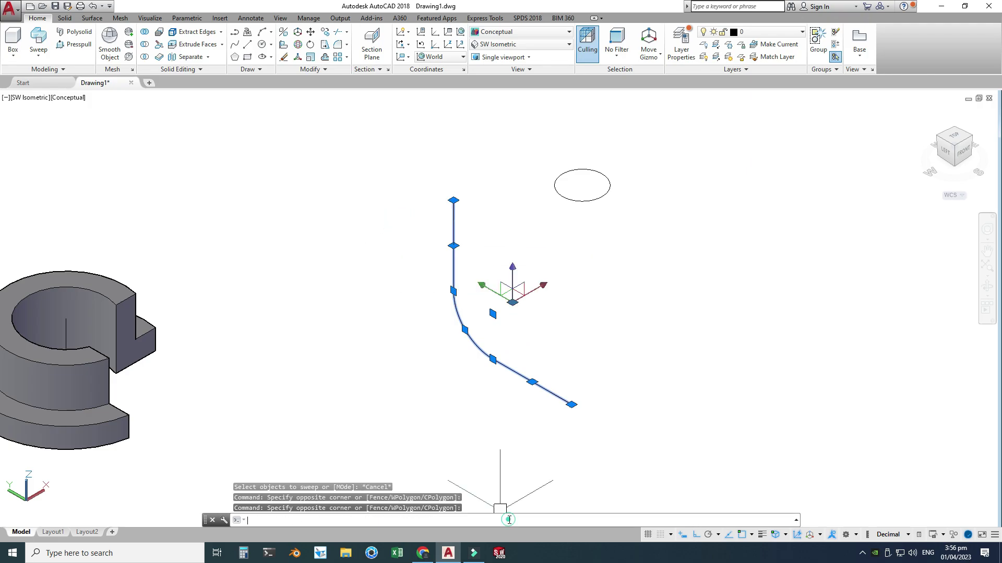
{"action": "type", "text": "join"}
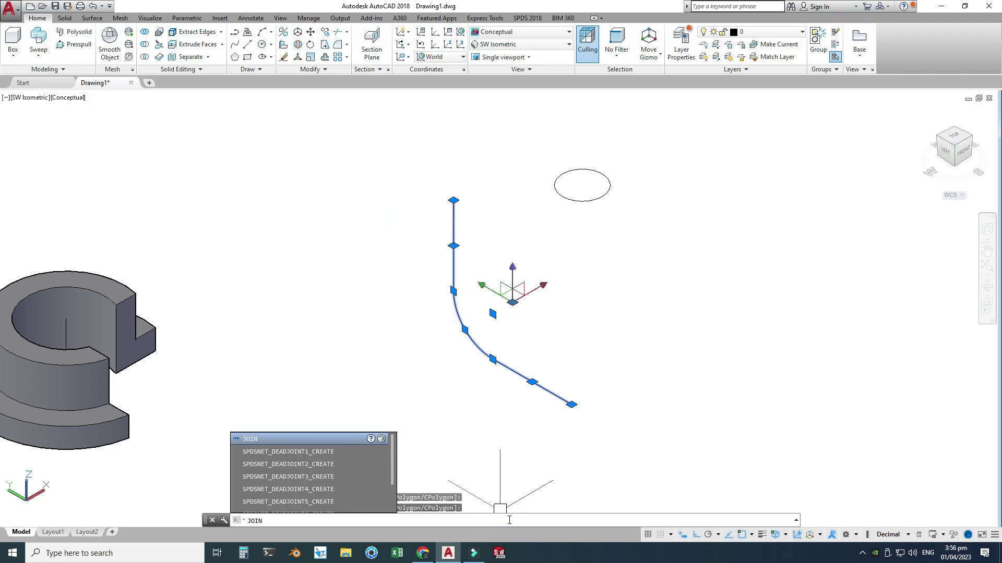
{"action": "key", "text": "Return"}
{"action": "left_click", "coordinate": [525, 384]}
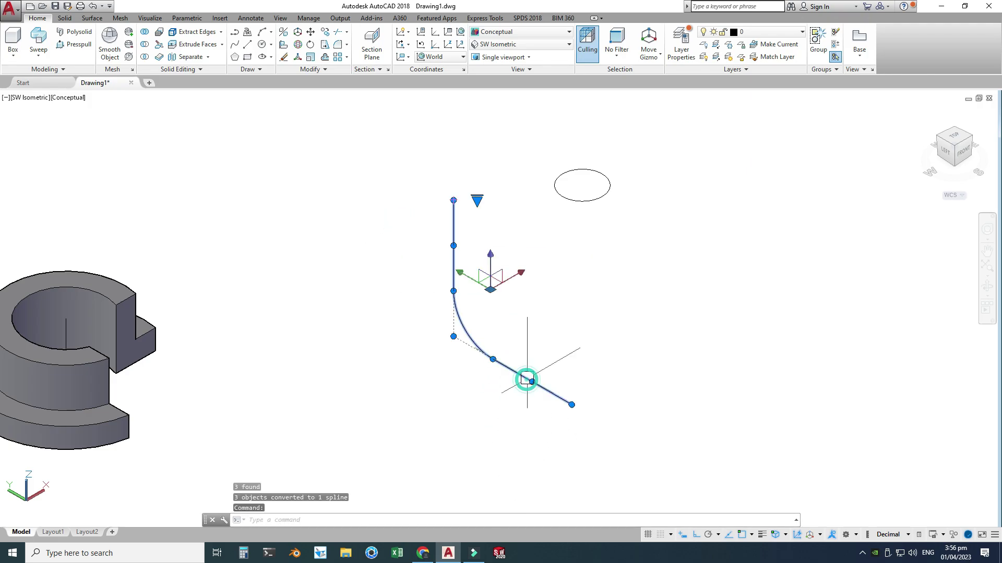
{"action": "key", "text": "Escape"}
{"action": "left_click", "coordinate": [39, 37]}
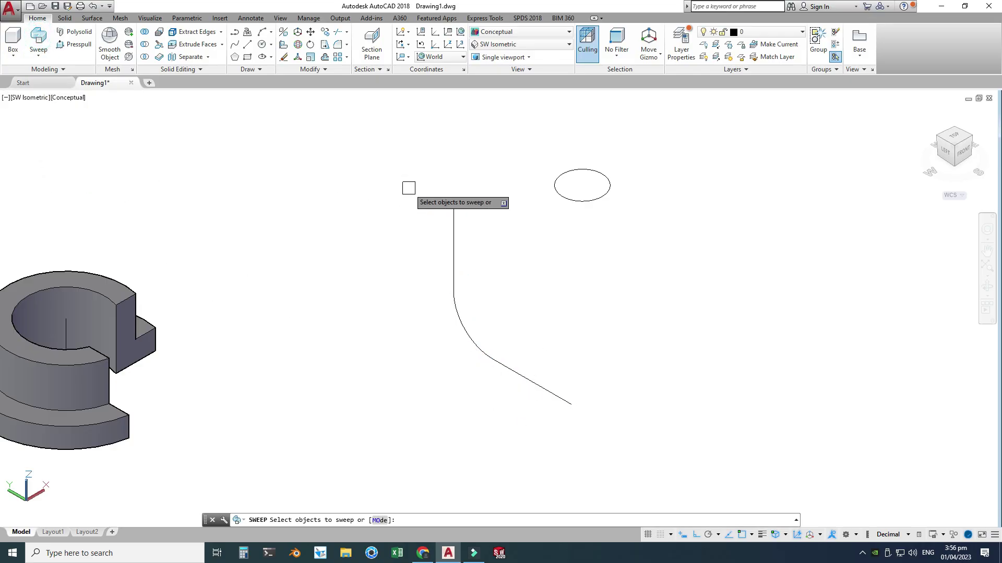
Sweep the radius 5 circle profile along the joined spline path.
{"action": "left_click", "coordinate": [555, 187]}
{"action": "key", "text": "Return"}
{"action": "left_click", "coordinate": [554, 251]}
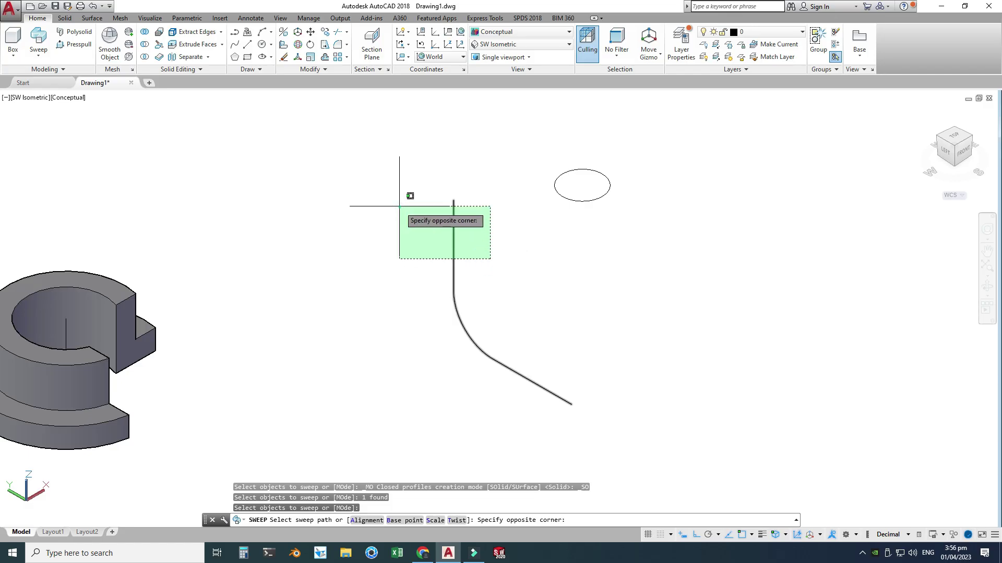
{"action": "left_click", "coordinate": [400, 206]}
Zoom out and select the finished solid elbow pipe beside the other solids.
{"action": "key", "text": "Return"}
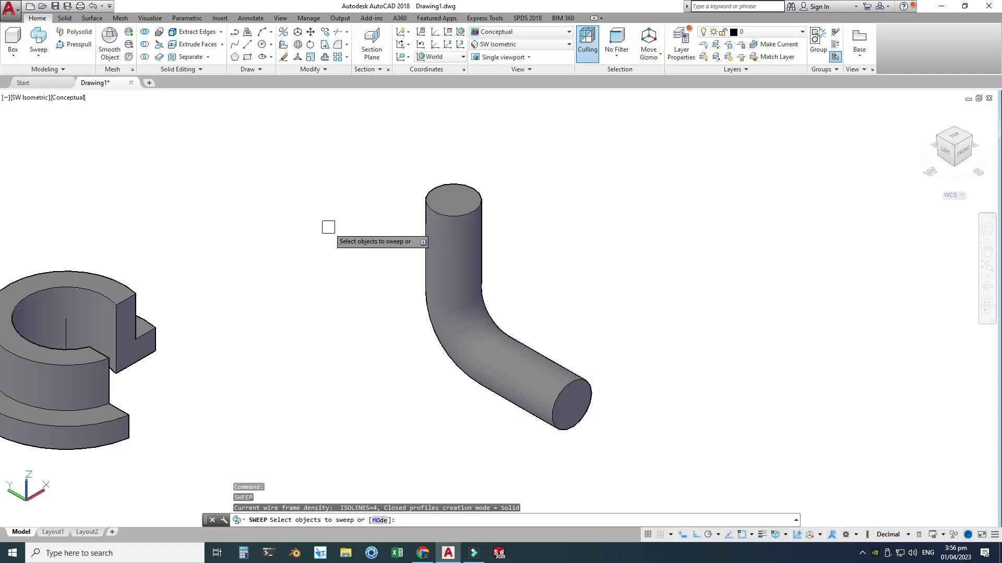
{"action": "key", "text": "Escape"}
{"action": "scroll", "coordinate": [579, 243], "scroll_direction": "down", "scroll_amount": 2}
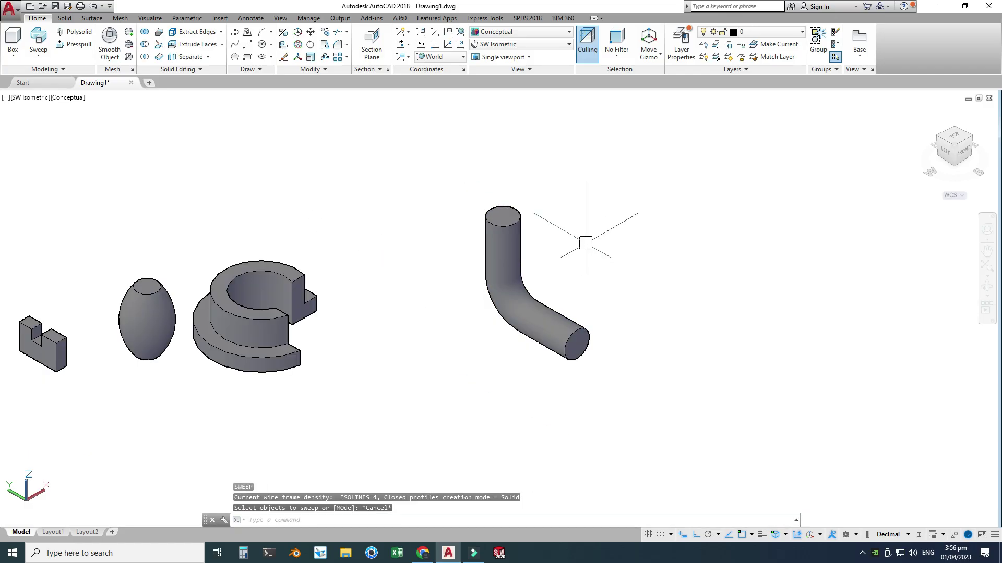
{"action": "scroll", "coordinate": [600, 282], "scroll_direction": "down", "scroll_amount": 2}
{"action": "left_click", "coordinate": [637, 357]}
{"action": "left_click", "coordinate": [514, 218]}
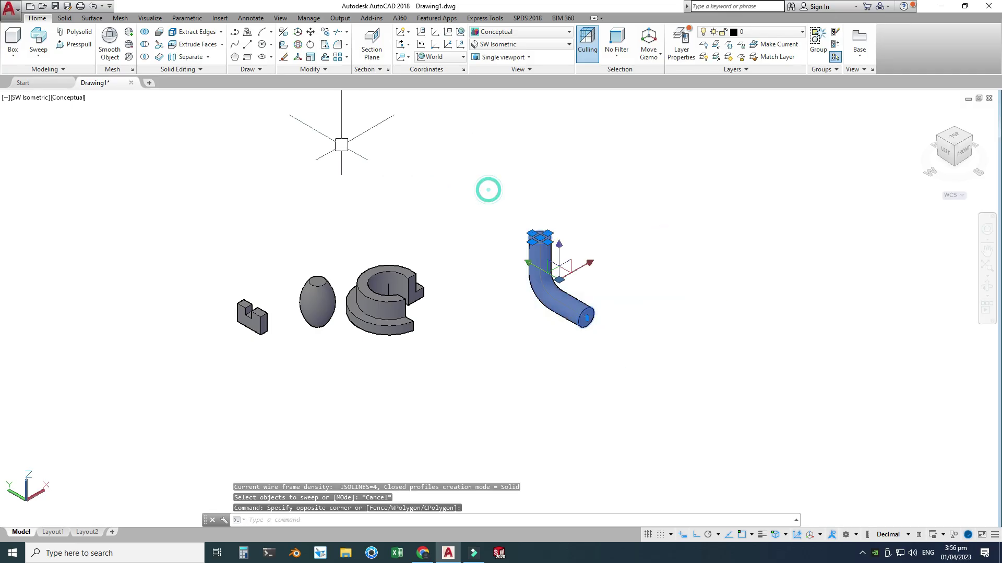
{"action": "left_click", "coordinate": [519, 292]}
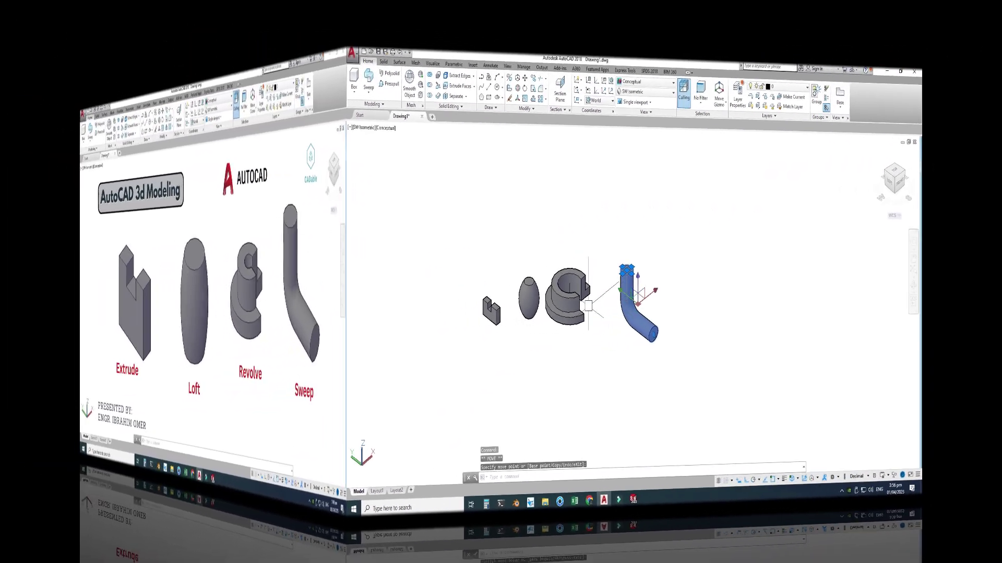